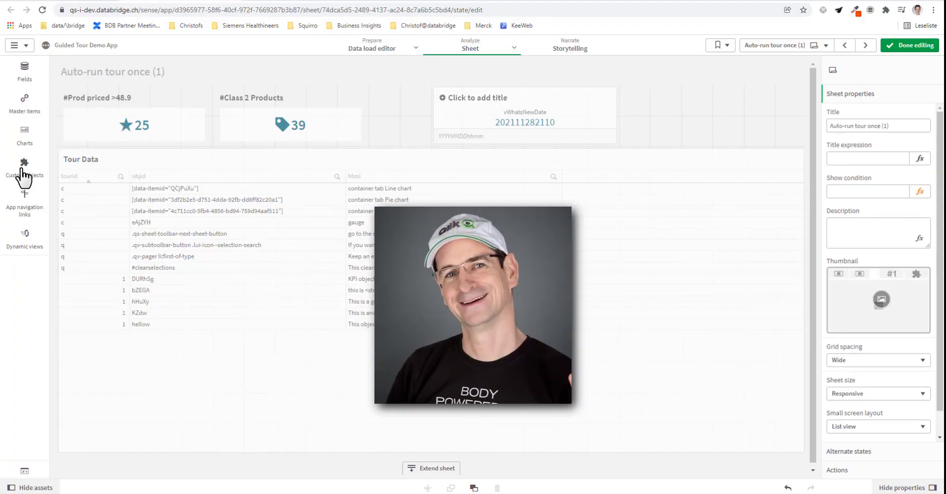
# Show the installed extensions, including Guided Tour, under Custom objects in the assets panel
pyautogui.click(23, 179)
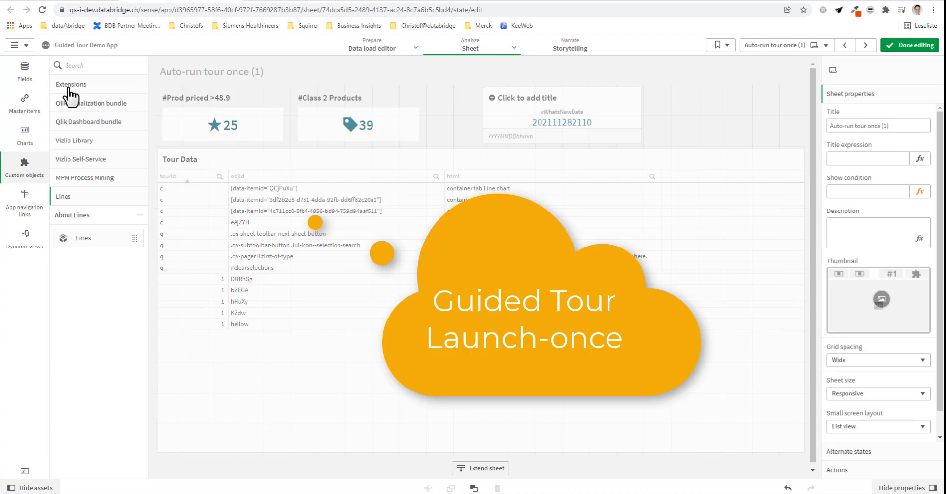
pyautogui.click(69, 87)
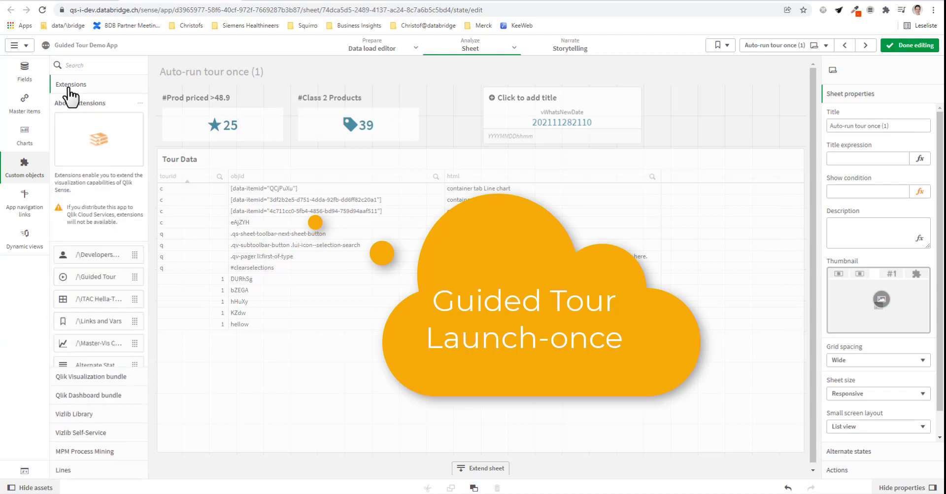
pyautogui.moveTo(84, 280); pyautogui.dragTo(739, 116)
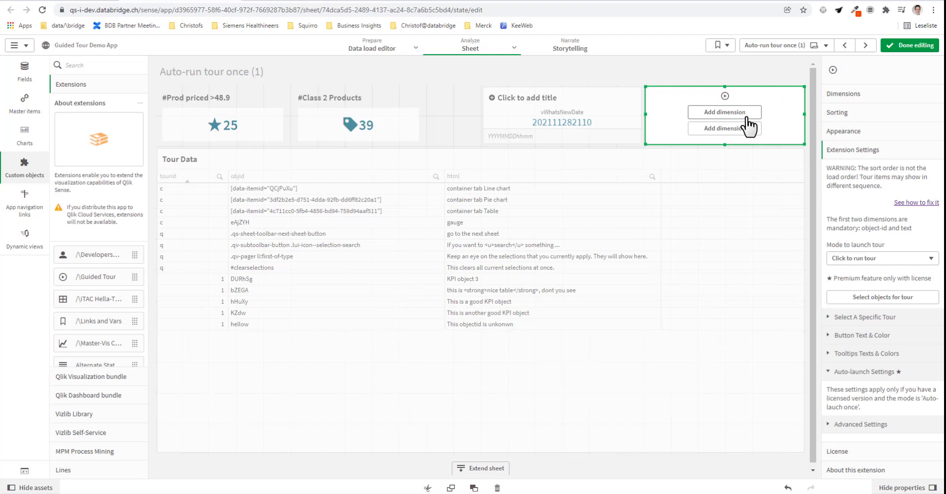
pyautogui.click(705, 113)
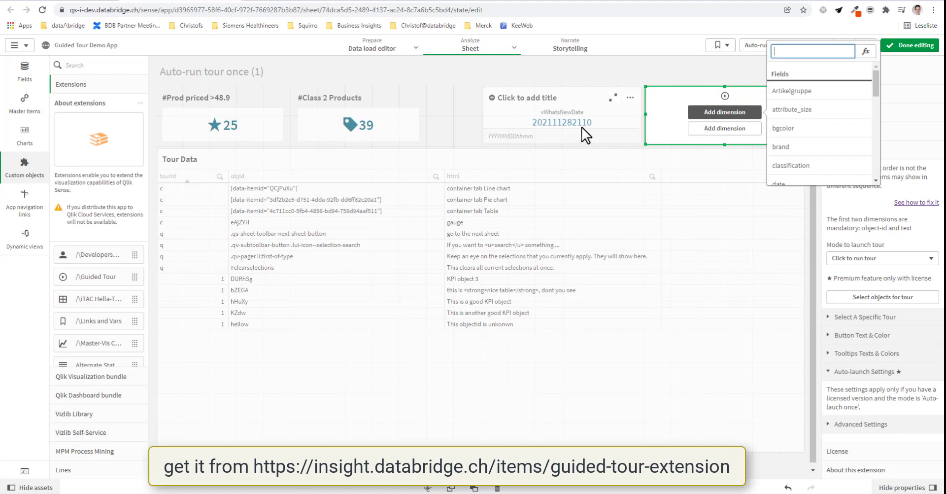
pyautogui.click(459, 139)
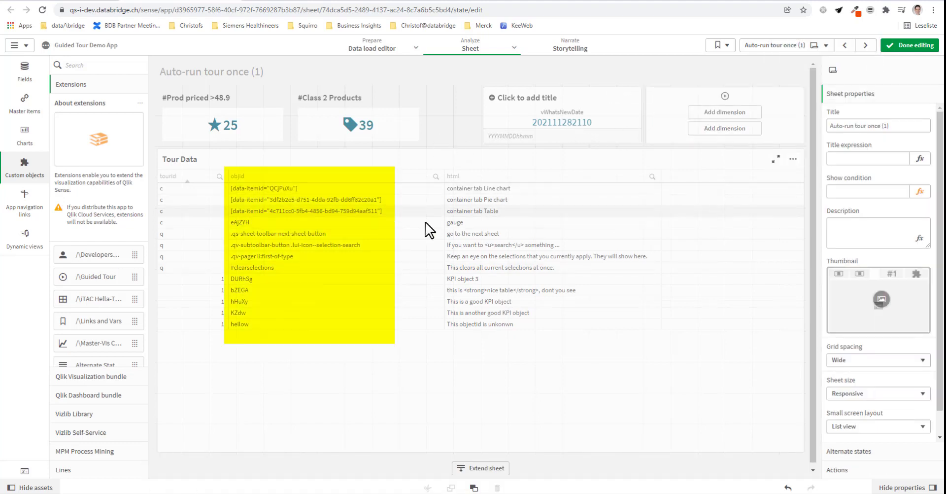
pyautogui.click(666, 133)
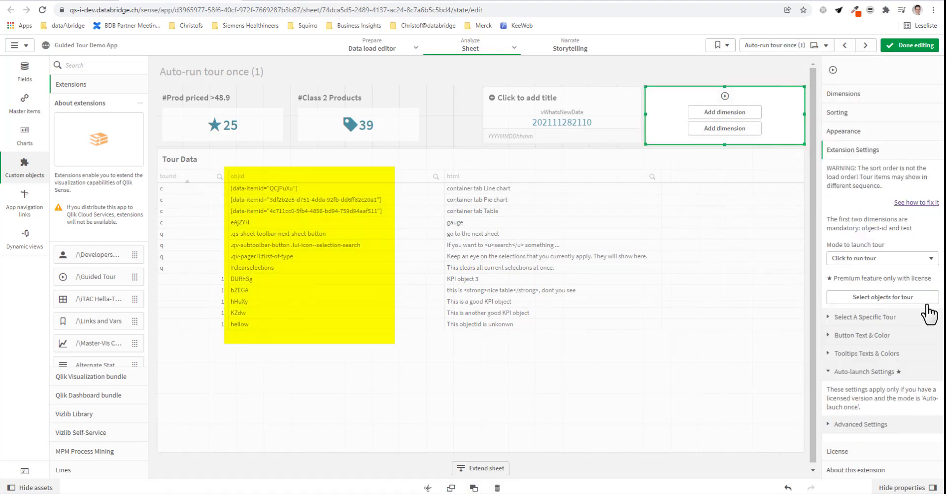
# Pick the Tour Data table, Class 2 Products KPI and untitled vWhatsNewDate KPI for the tour
pyautogui.click(877, 298)
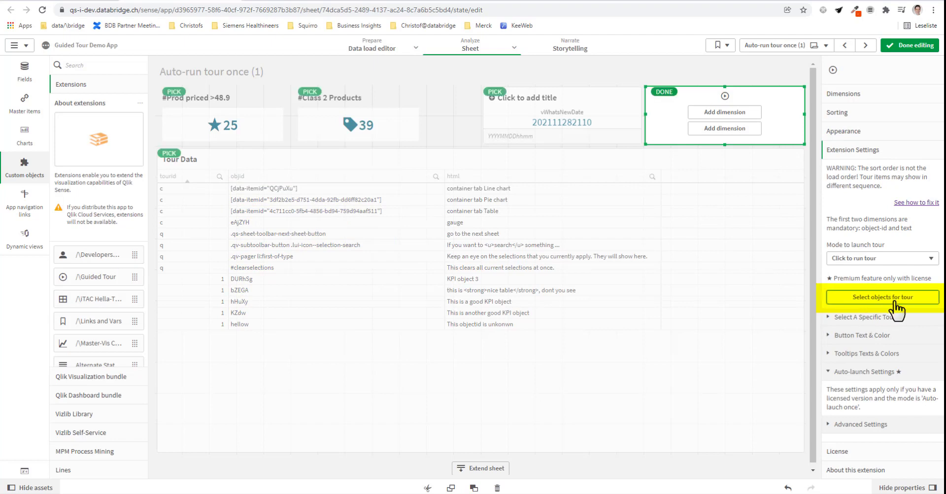
pyautogui.click(169, 156)
pyautogui.click(316, 101)
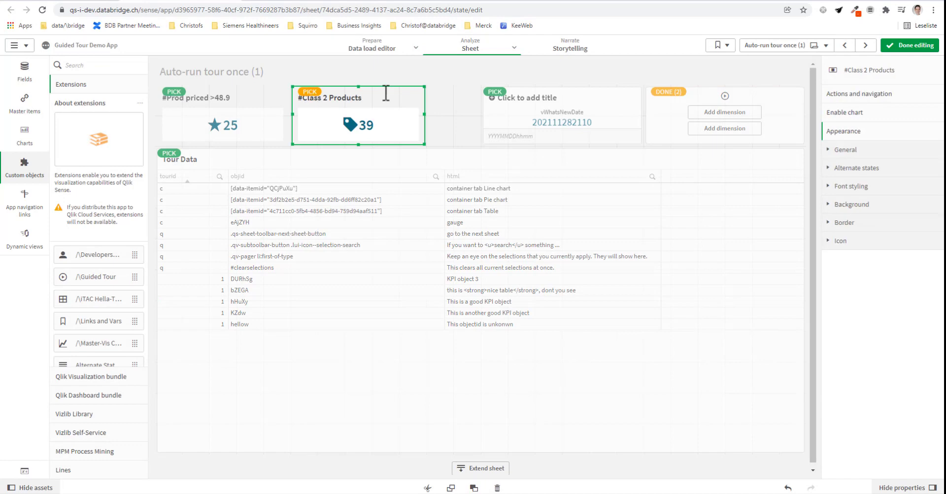
pyautogui.click(499, 97)
pyautogui.click(674, 93)
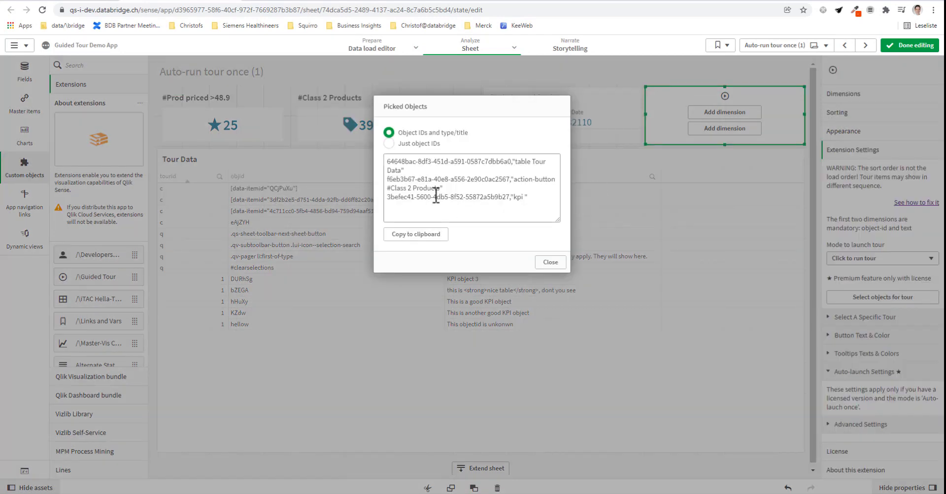
# Review the Picked Objects list as IDs only and with type and title, then close it
pyautogui.click(532, 197)
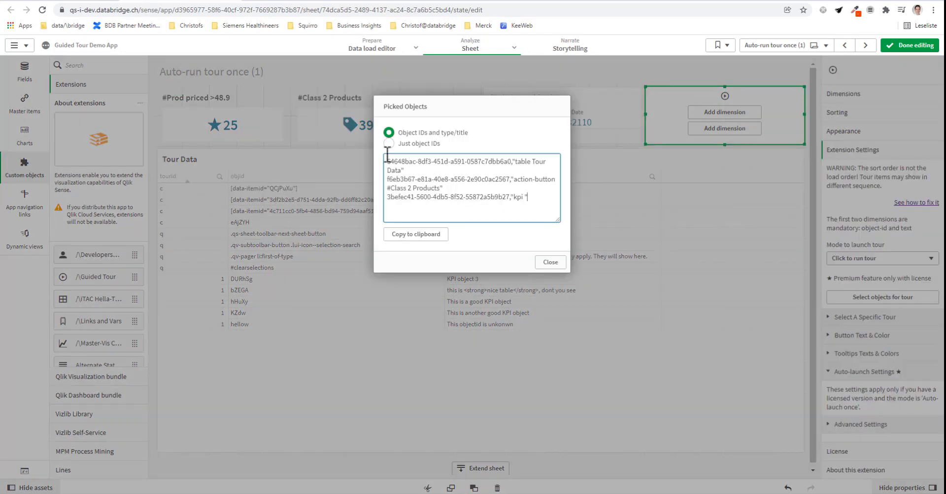
pyautogui.hotkey('ctrl', 'a')
pyautogui.click(414, 144)
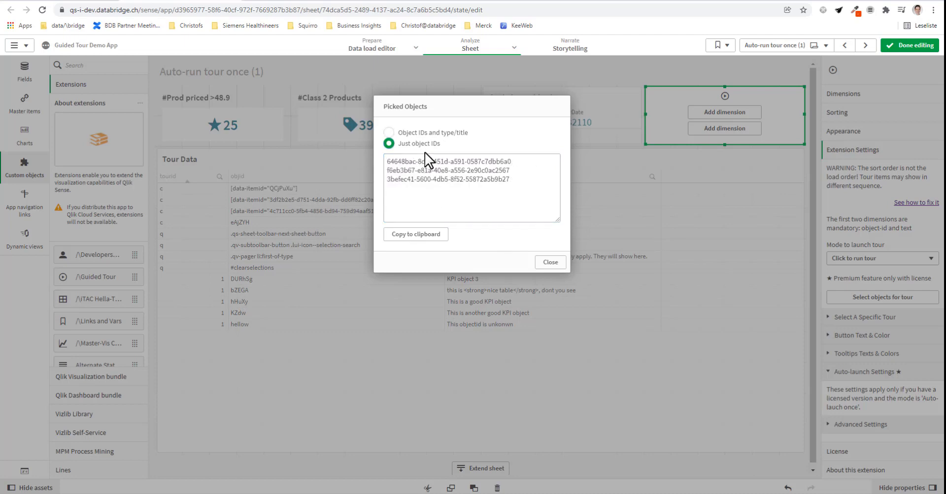
pyautogui.click(420, 133)
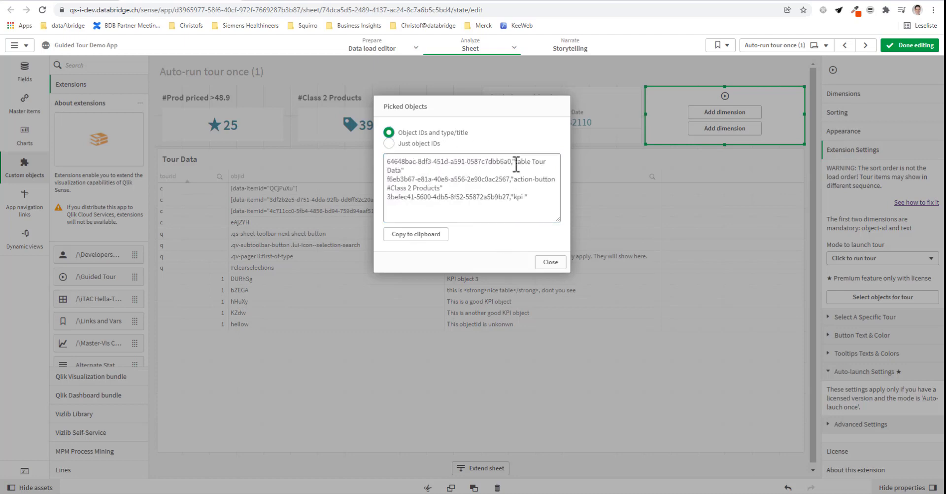
pyautogui.click(533, 200)
pyautogui.hotkey('ctrl', 'a')
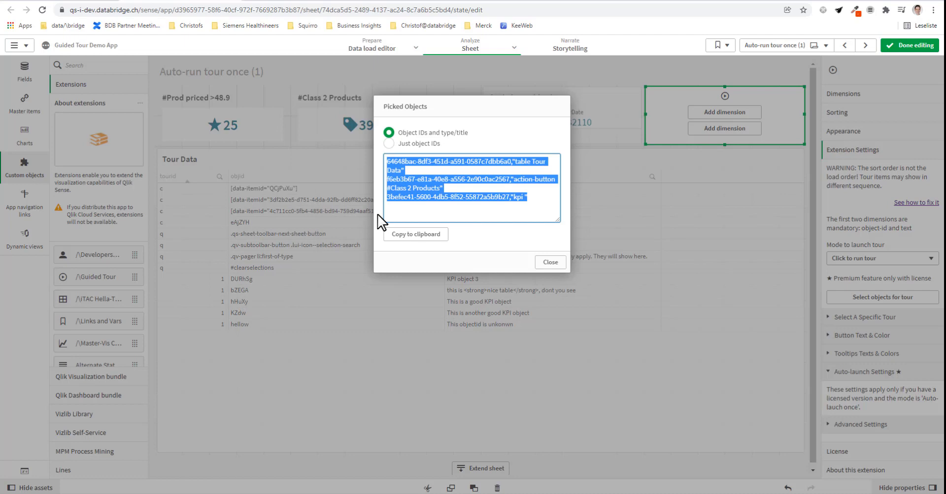
pyautogui.click(547, 263)
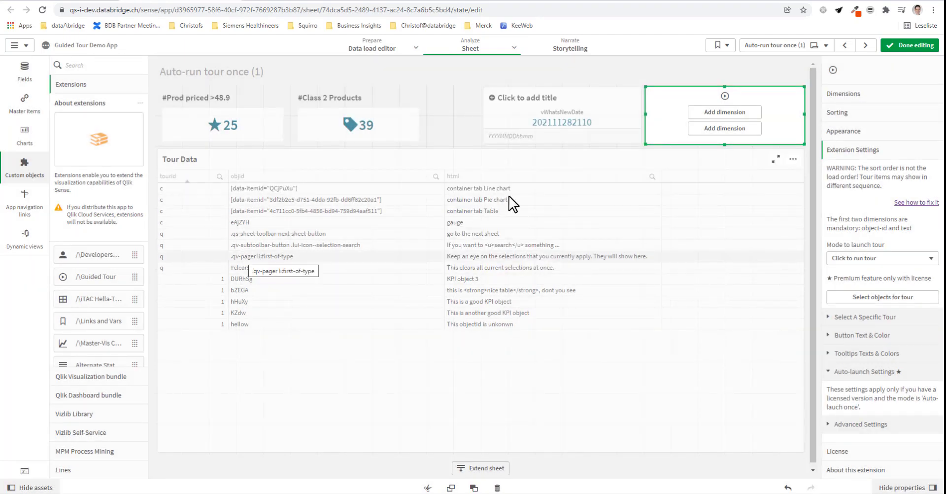
# Add objid and html as the Guided Tour's two dimensions and try the Start Tour button
pyautogui.click(728, 116)
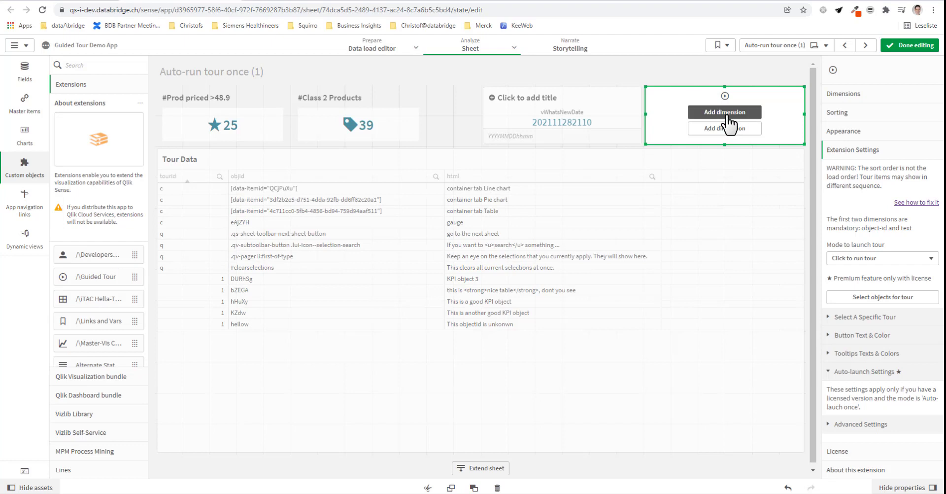
pyautogui.write('ob')
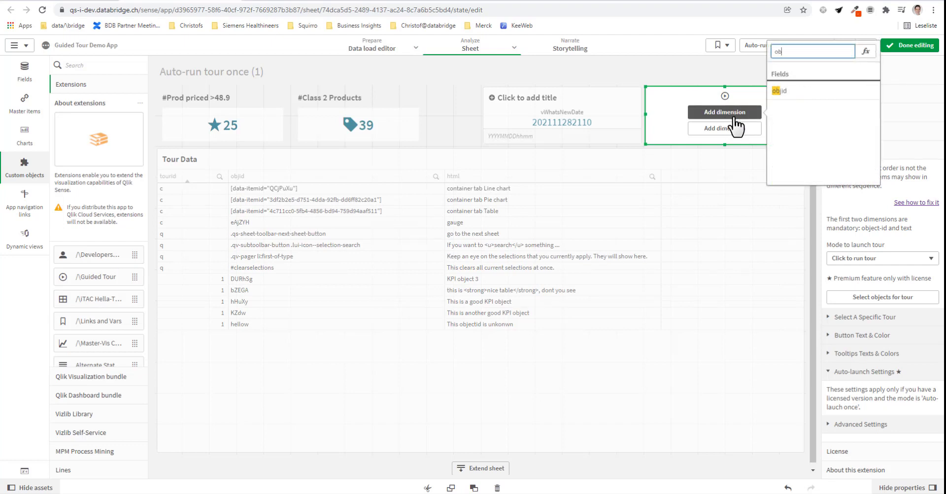
pyautogui.click(795, 92)
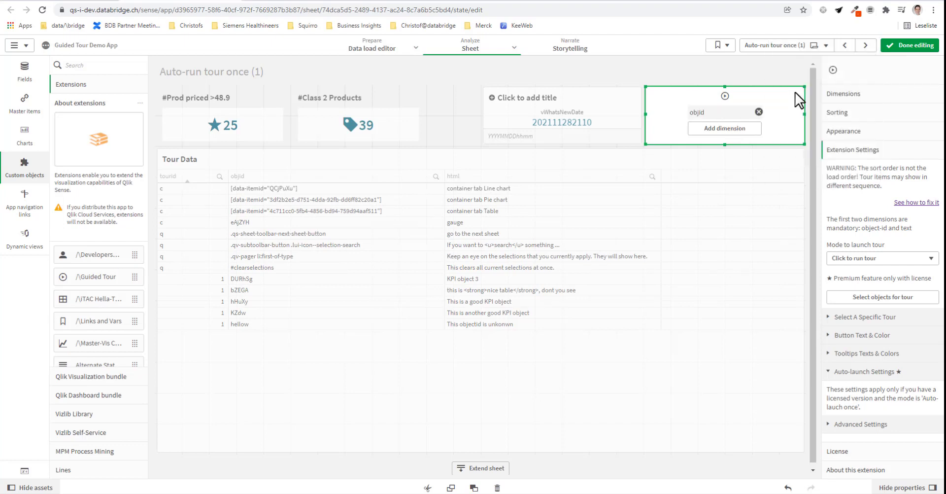
pyautogui.click(726, 142)
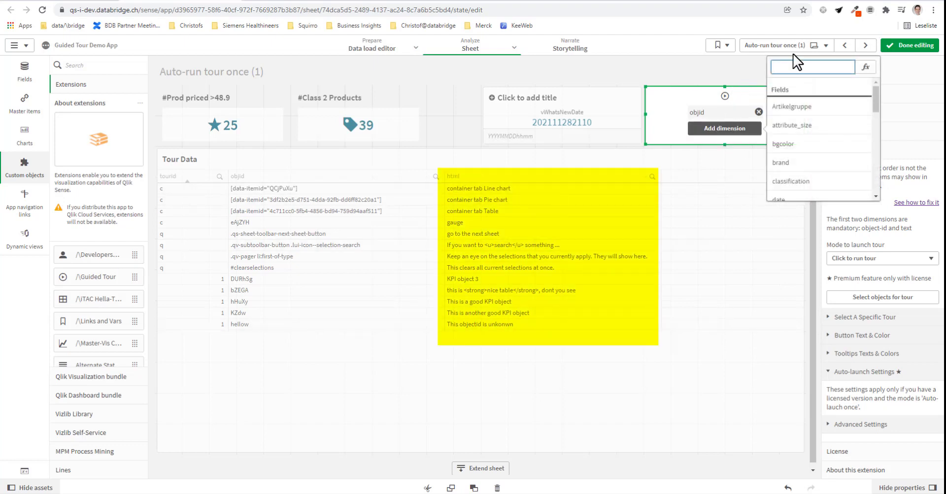
pyautogui.write('html')
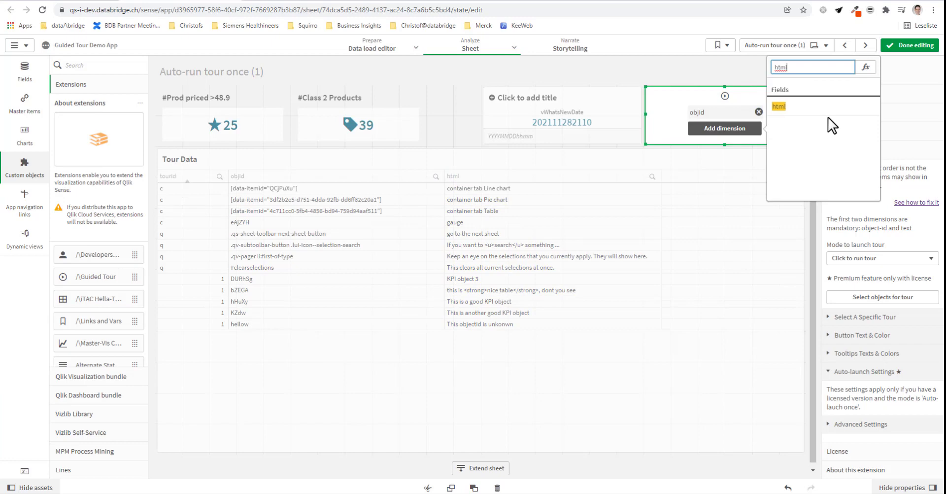
pyautogui.click(823, 105)
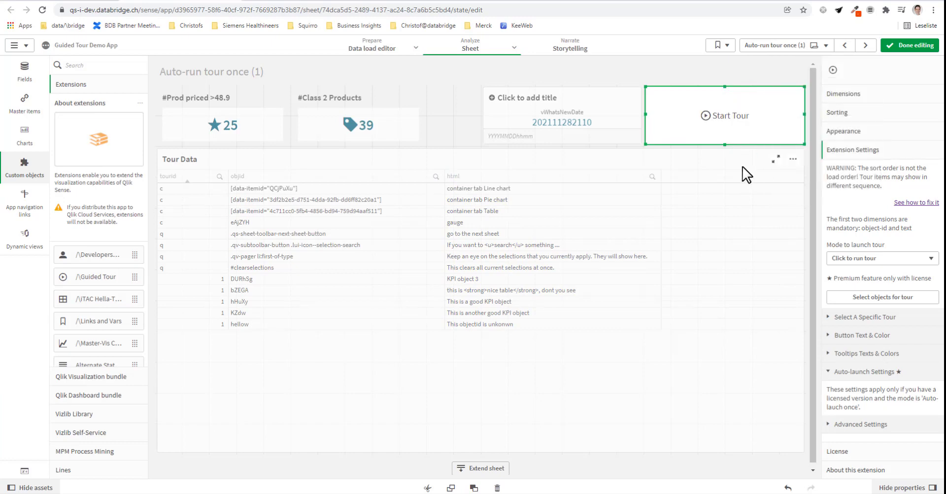
pyautogui.click(729, 121)
# Inspect the tourid values of the q tour rows in the Tour Data table
pyautogui.click(175, 271)
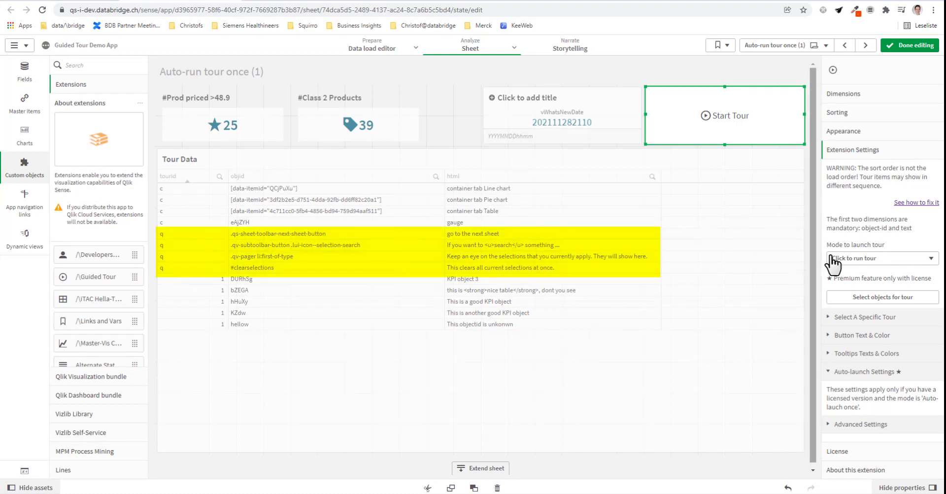
pyautogui.click(188, 234)
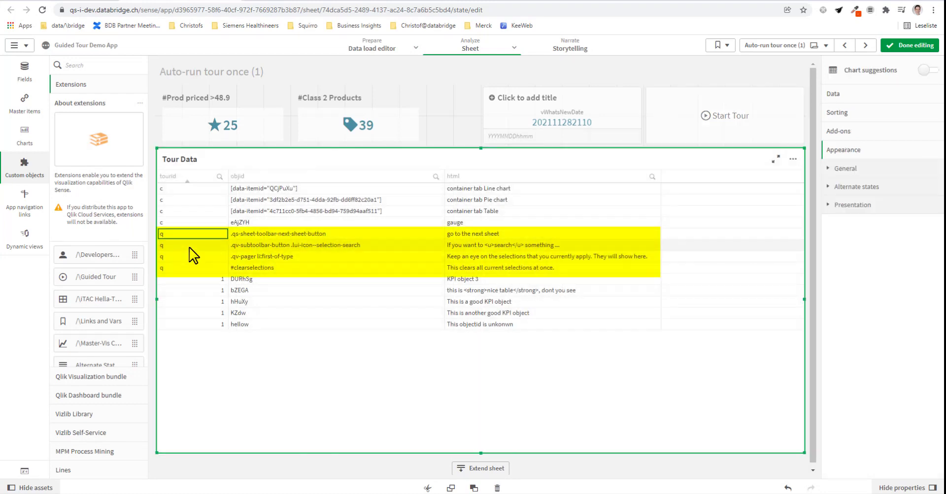
pyautogui.click(188, 247)
pyautogui.click(188, 257)
pyautogui.click(192, 268)
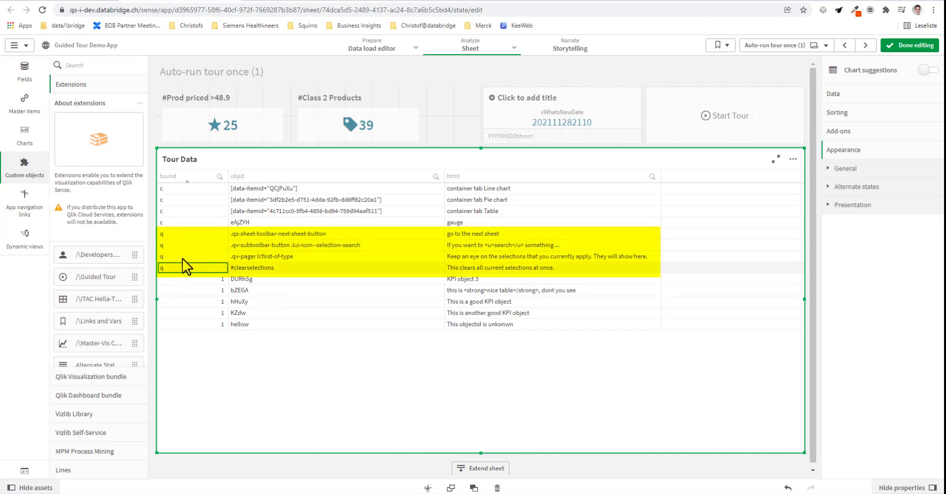
# Set the specific-tour field to objid with value q, test it, and dismiss the bad config error
pyautogui.click(784, 137)
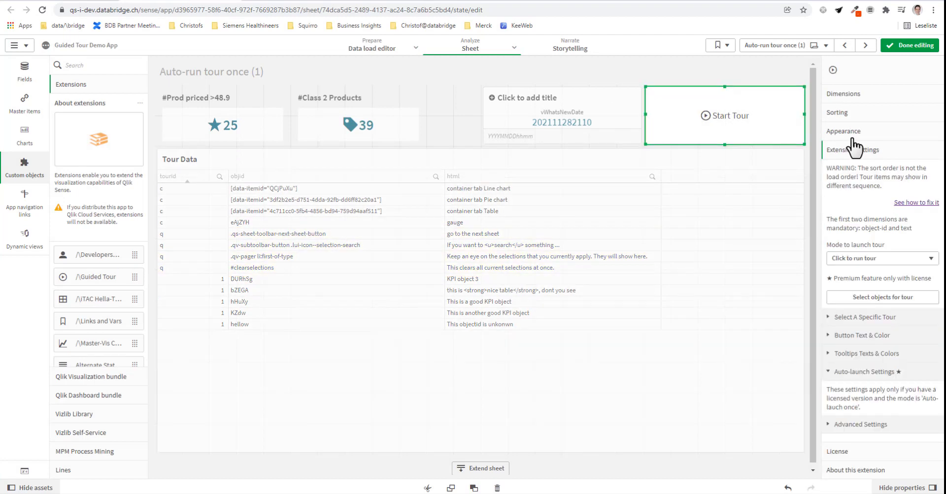
pyautogui.click(867, 318)
pyautogui.click(856, 400)
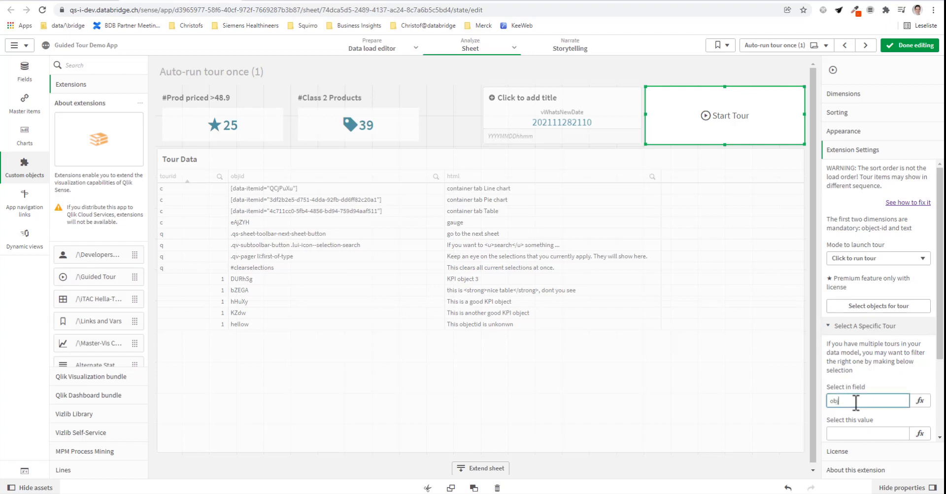
pyautogui.write('objid')
pyautogui.click(856, 433)
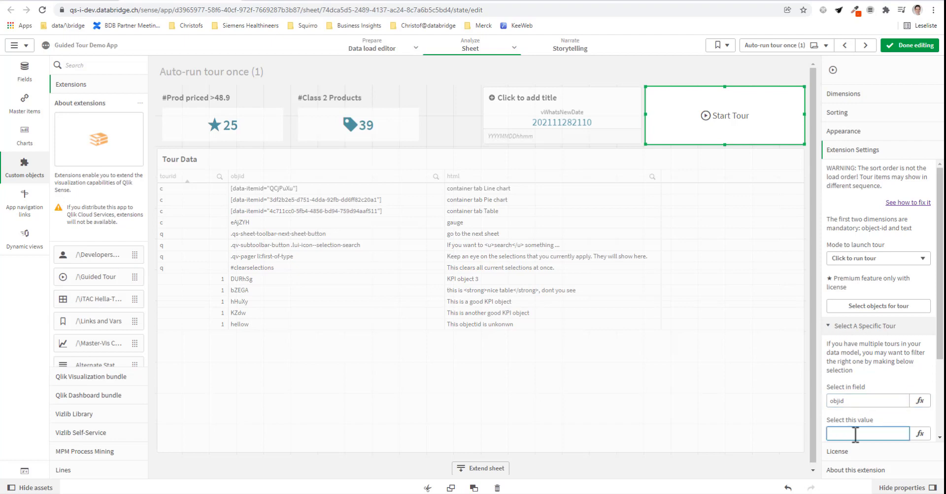
pyautogui.write('q')
pyautogui.press('Tab')
pyautogui.click(734, 126)
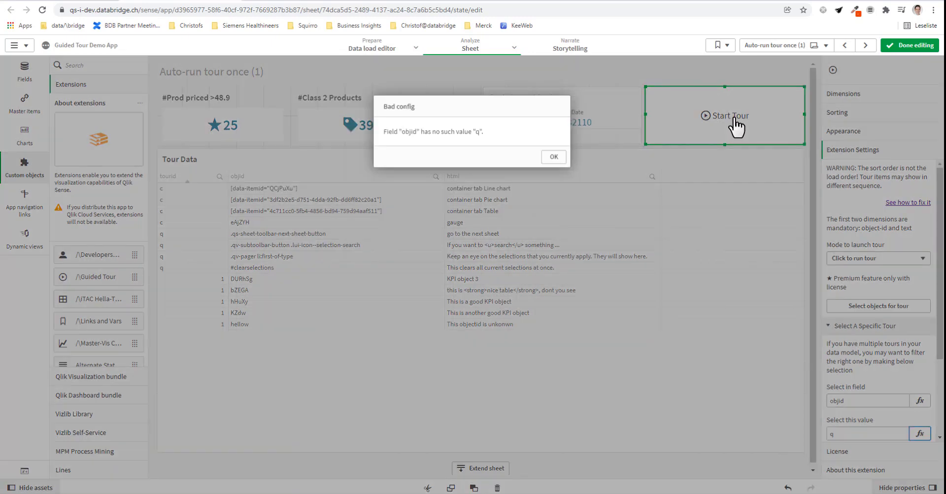
pyautogui.click(551, 157)
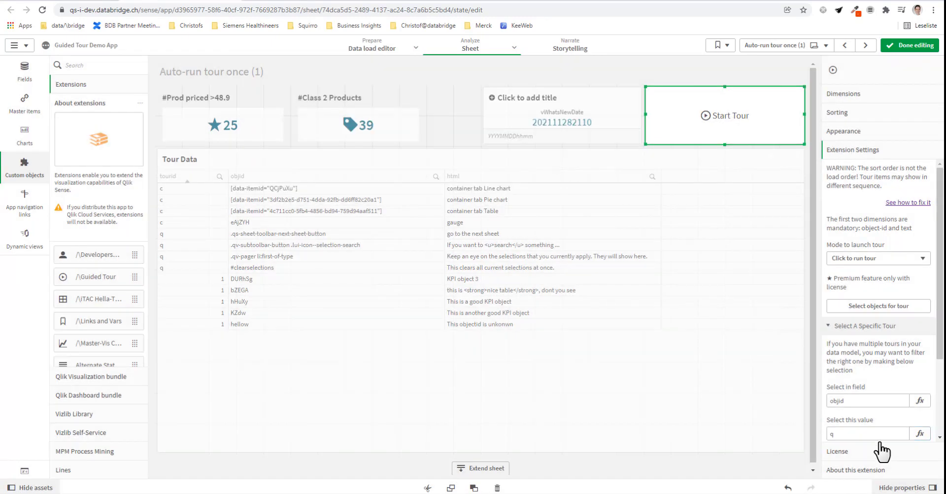
# Correct the tour selection field to tourid, then run and close the q tour
pyautogui.click(863, 402)
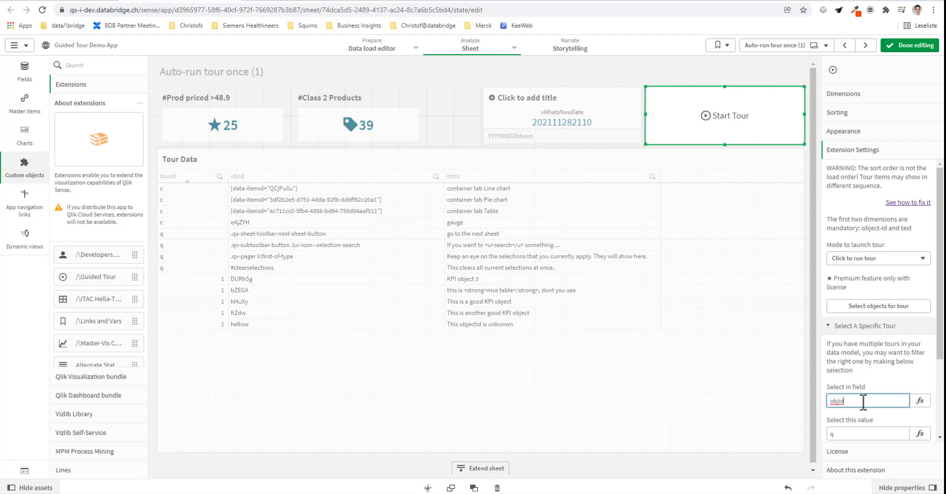
pyautogui.write('ob')
pyautogui.press('BackSpace')
pyautogui.press('BackSpace')
pyautogui.write('tourid')
pyautogui.press('Tab')
pyautogui.click(734, 126)
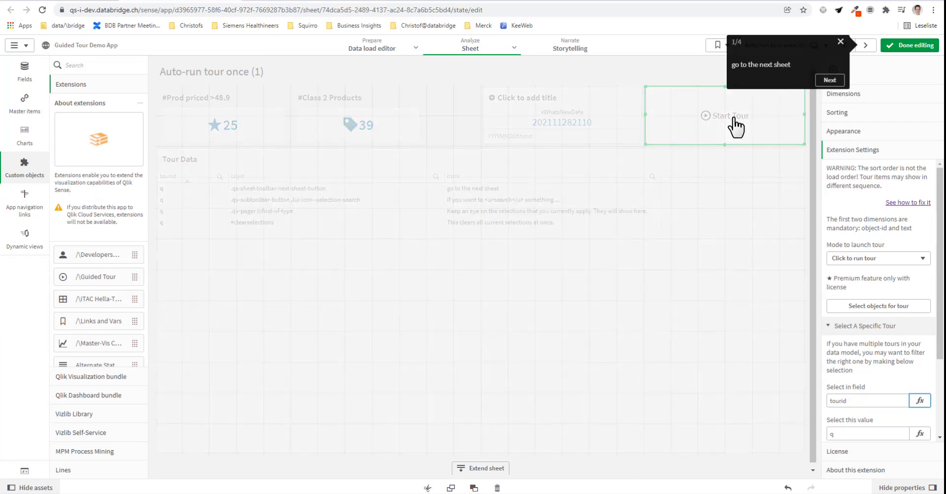
pyautogui.click(841, 45)
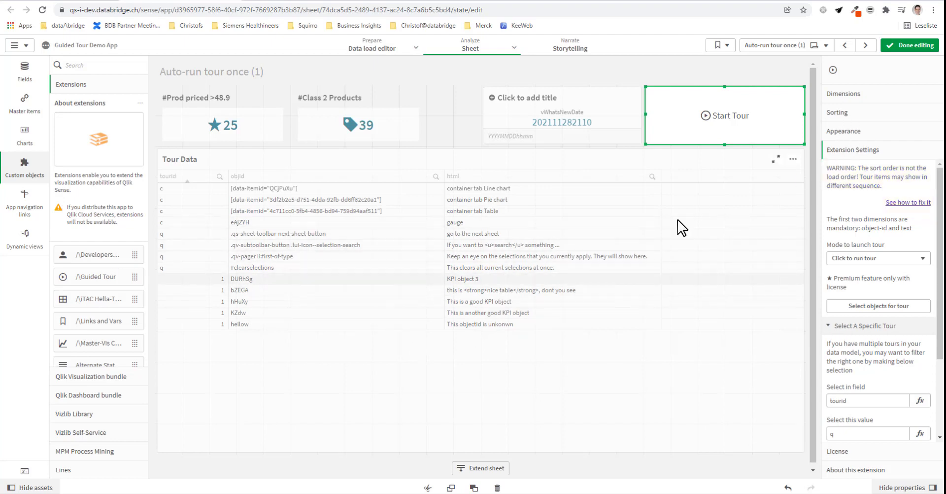
# Set objid sorting to Custom with alphabetical sorting off so tour items follow load order
pyautogui.click(868, 114)
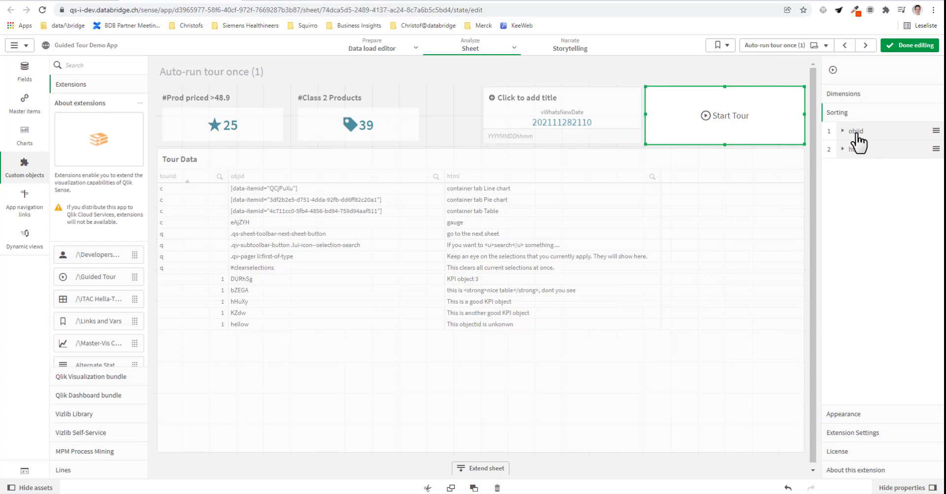
pyautogui.click(857, 132)
pyautogui.click(928, 154)
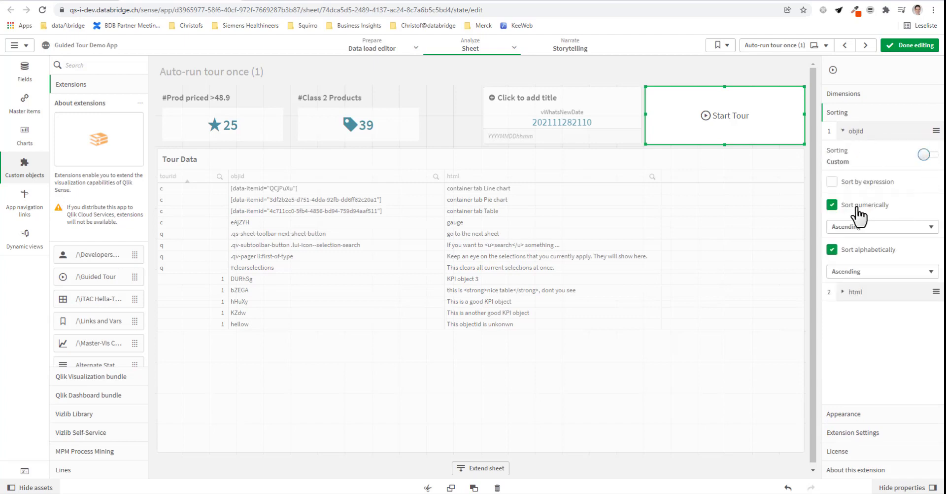
pyautogui.click(836, 226)
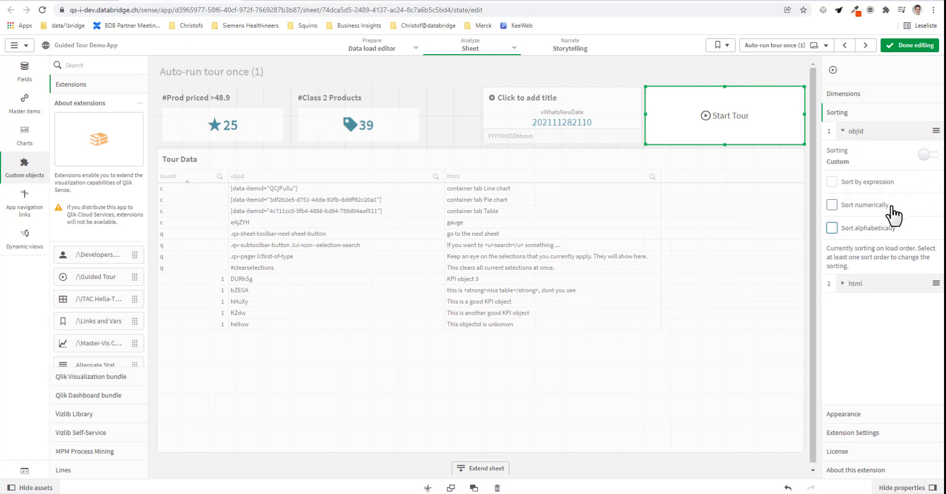
pyautogui.click(861, 132)
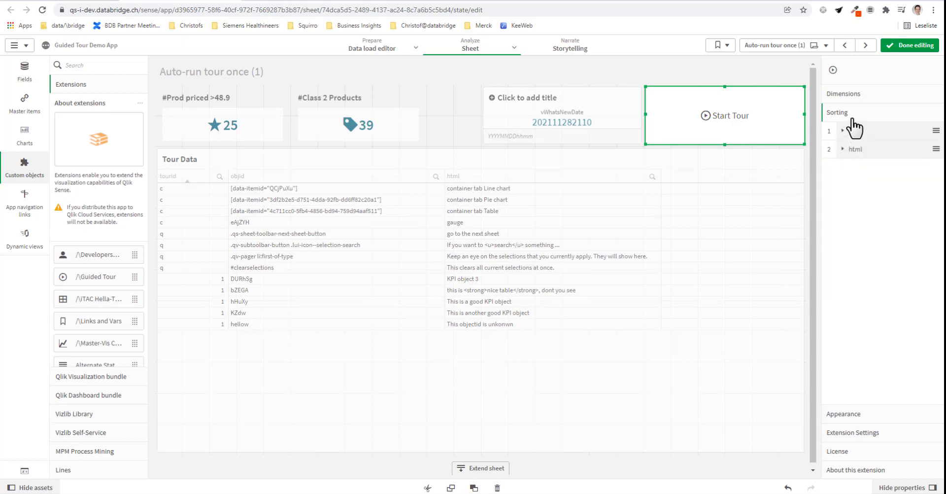
pyautogui.click(858, 433)
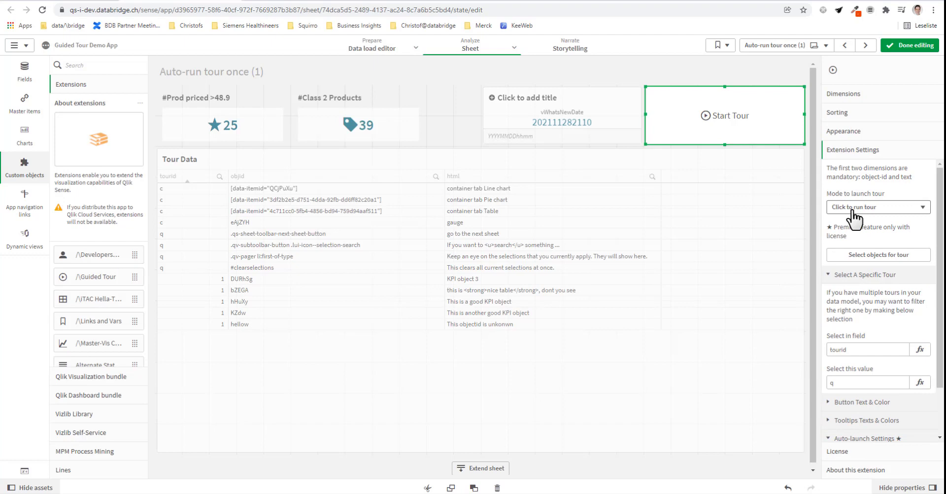
# Set the tour launch mode to Auto-launch once and open the License String expression editor
pyautogui.click(854, 209)
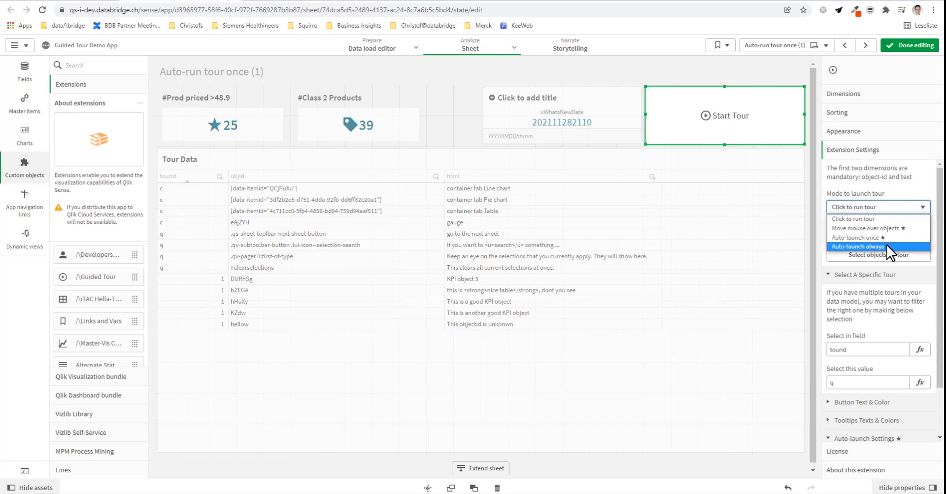
pyautogui.click(850, 237)
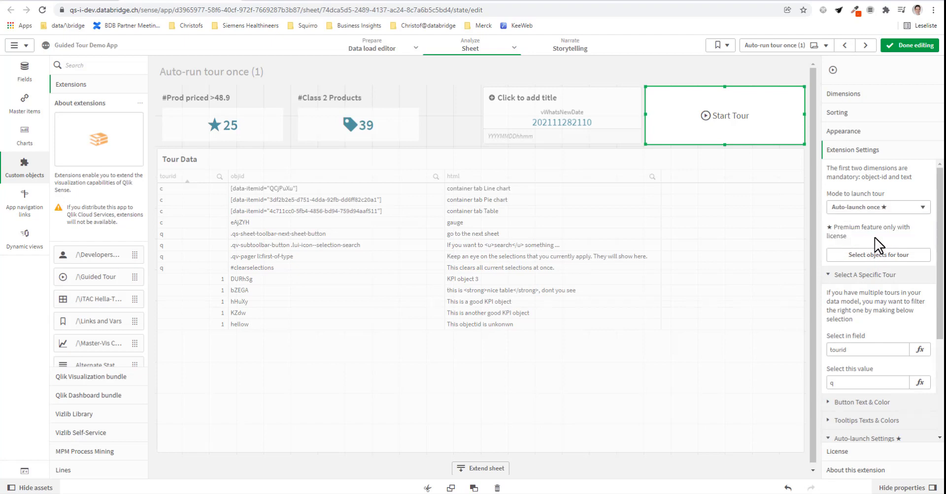
pyautogui.click(856, 451)
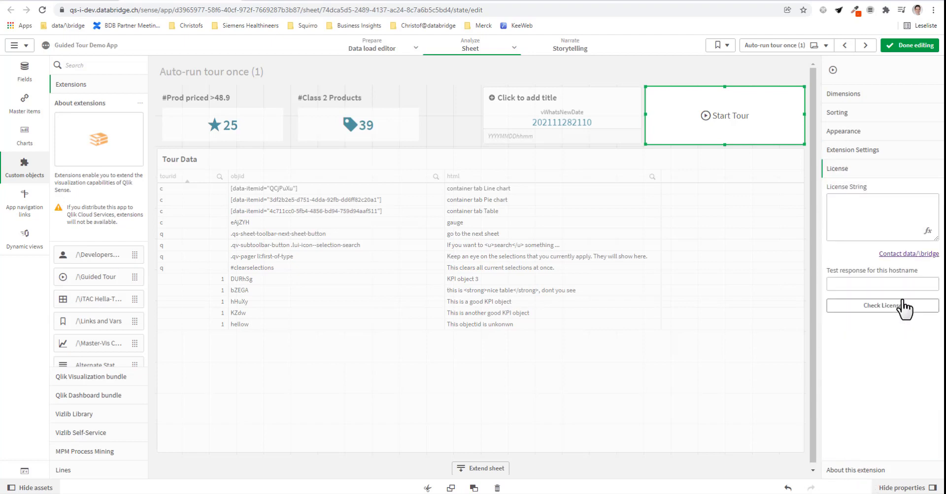
pyautogui.click(877, 206)
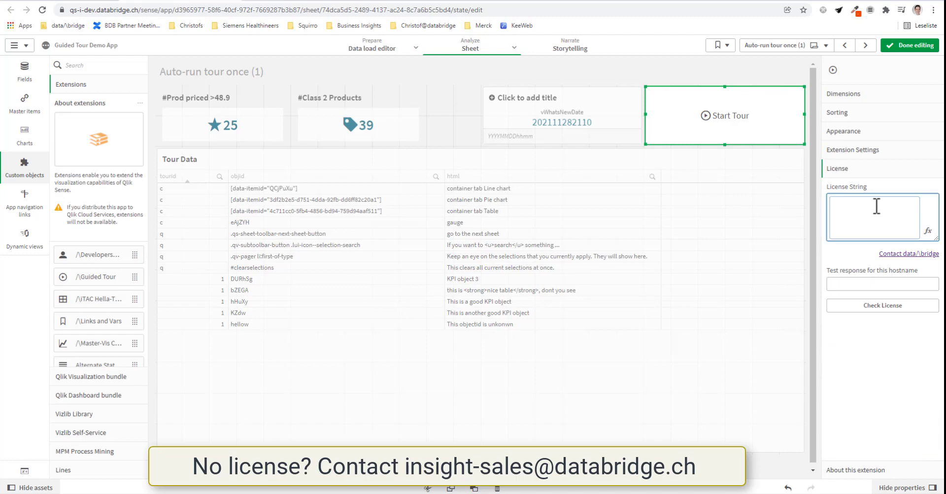
pyautogui.click(929, 230)
# Set the License String to =vGuidedTourLicense and confirm the license check passes for this host
pyautogui.click(839, 312)
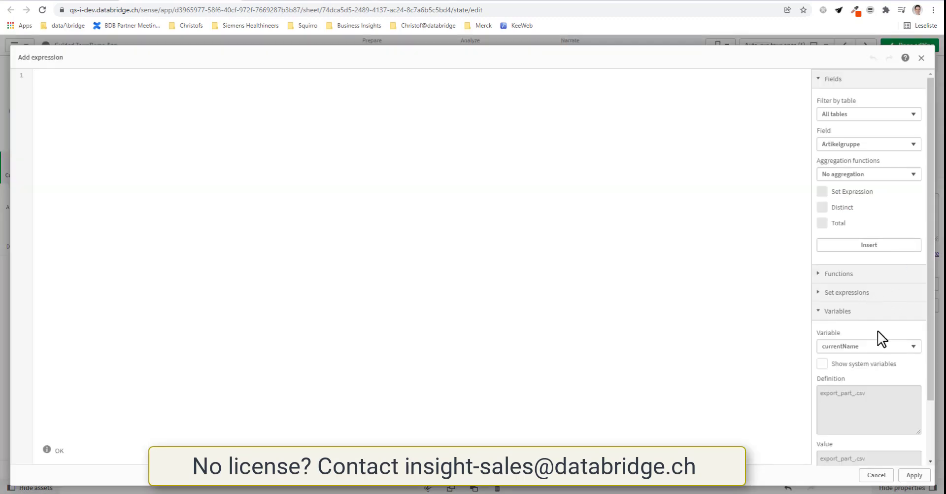
pyautogui.click(851, 346)
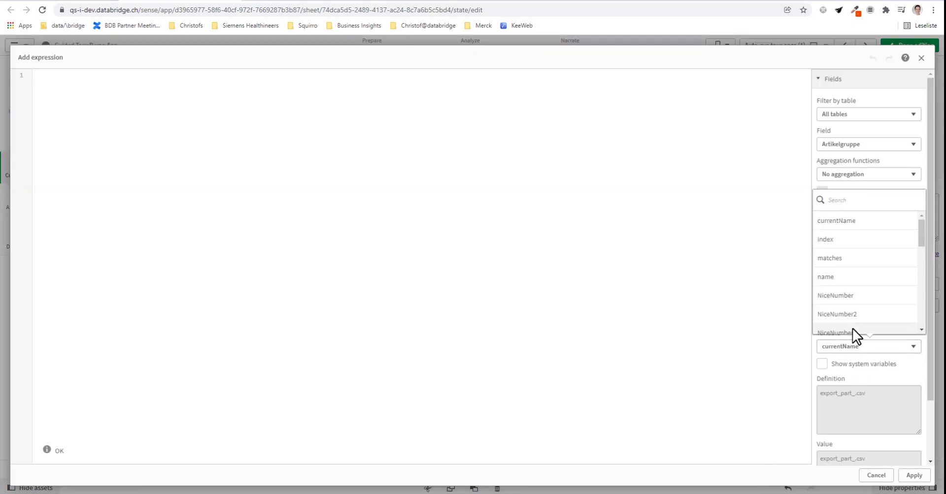
pyautogui.write('lic')
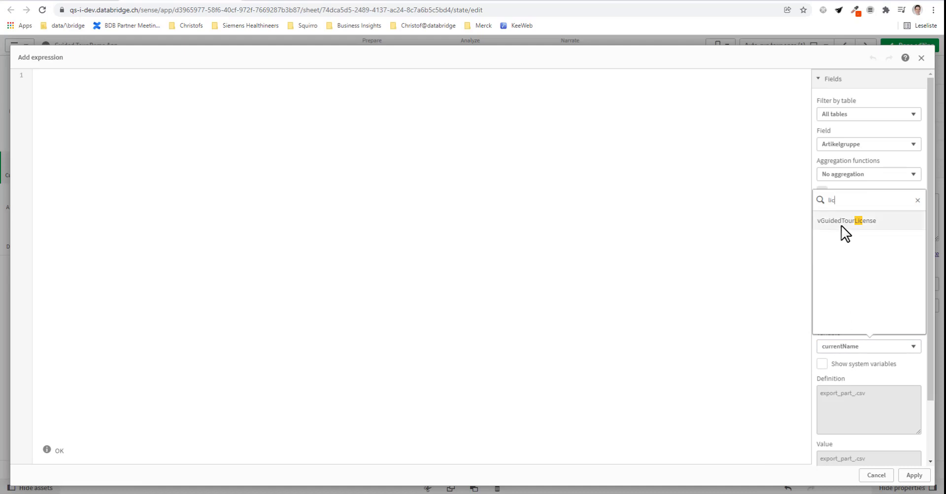
pyautogui.click(841, 226)
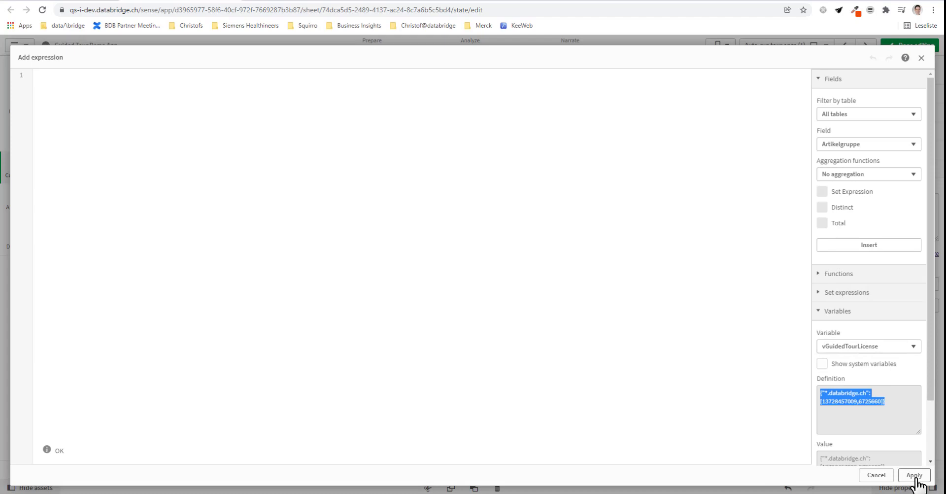
pyautogui.click(496, 268)
pyautogui.scroll(-2, 843, 394)
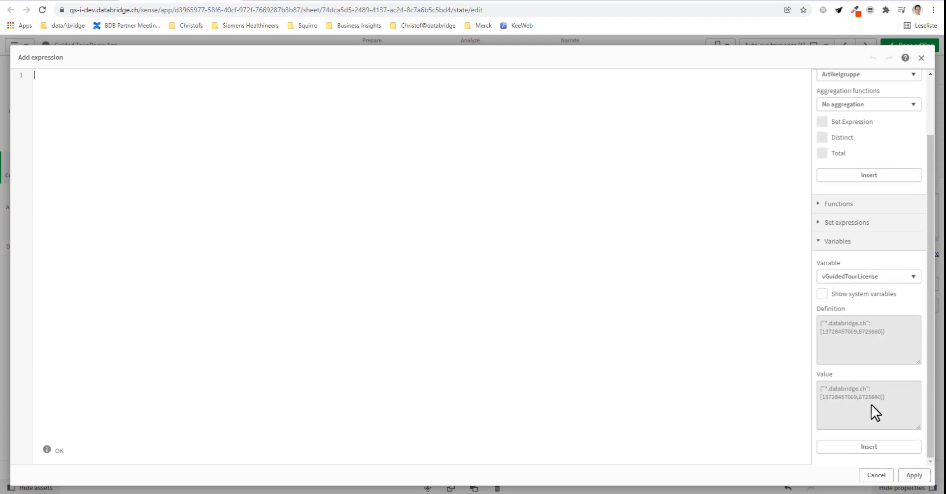
pyautogui.click(861, 449)
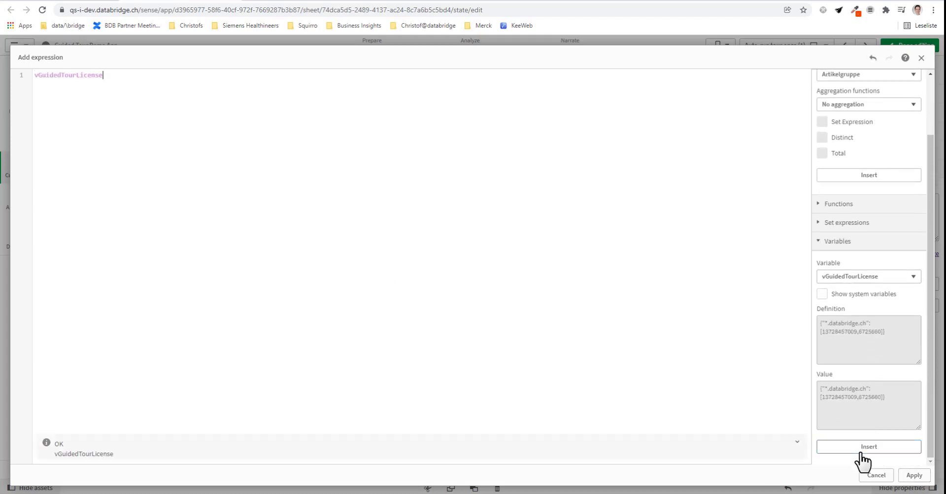
pyautogui.click(912, 474)
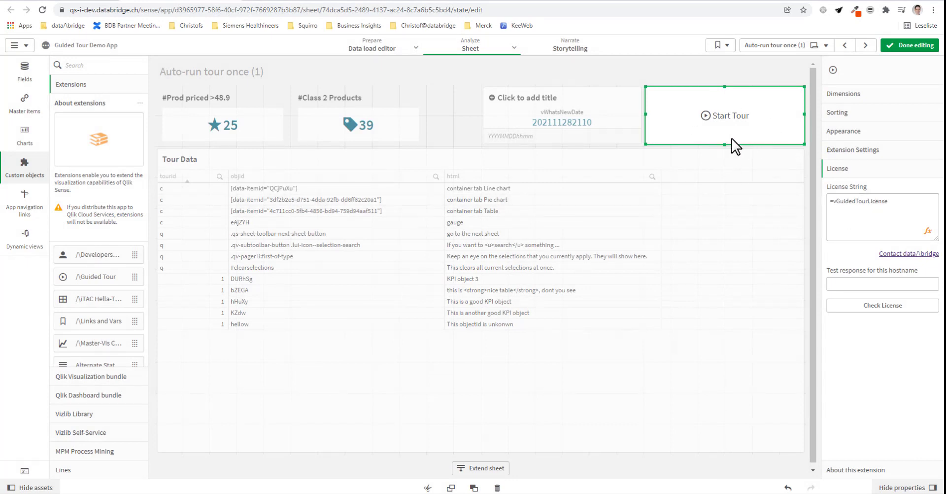
pyautogui.click(876, 308)
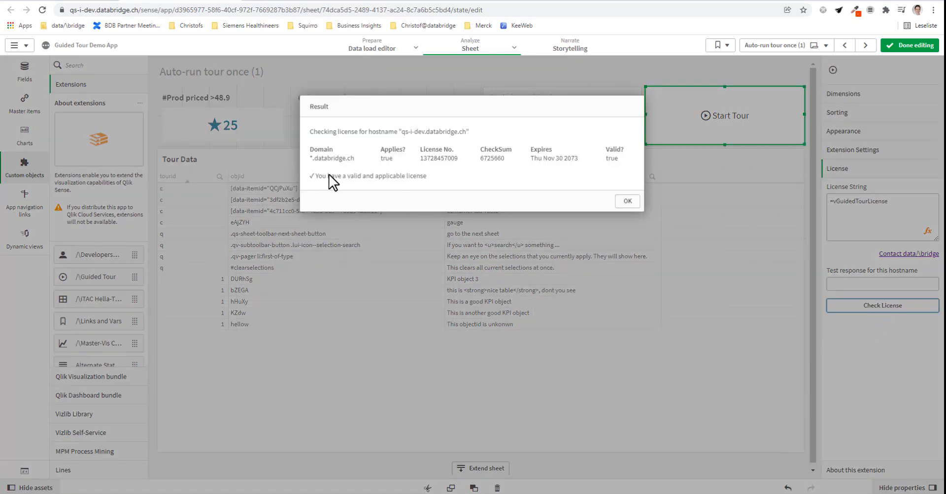
pyautogui.click(630, 202)
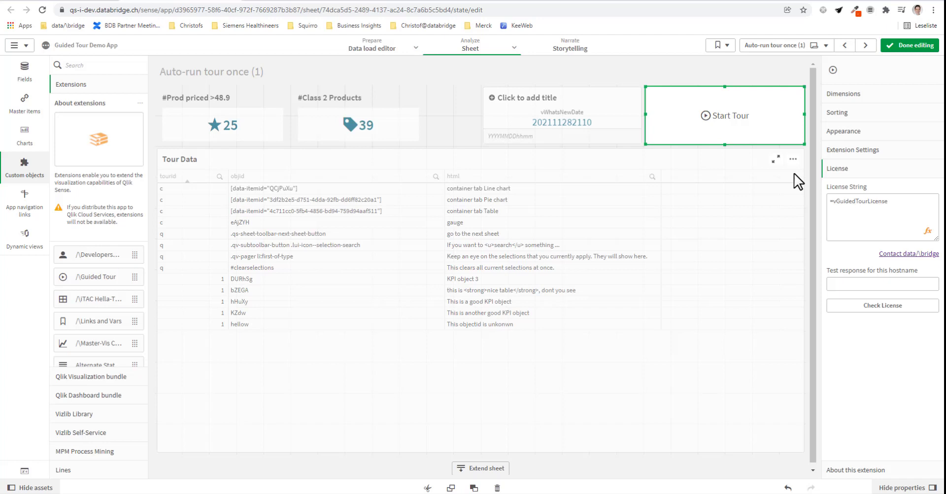
# Clear the Guided Tour's saved auto-launch record so saved settings read null
pyautogui.click(852, 149)
pyautogui.scroll(-1, 862, 322)
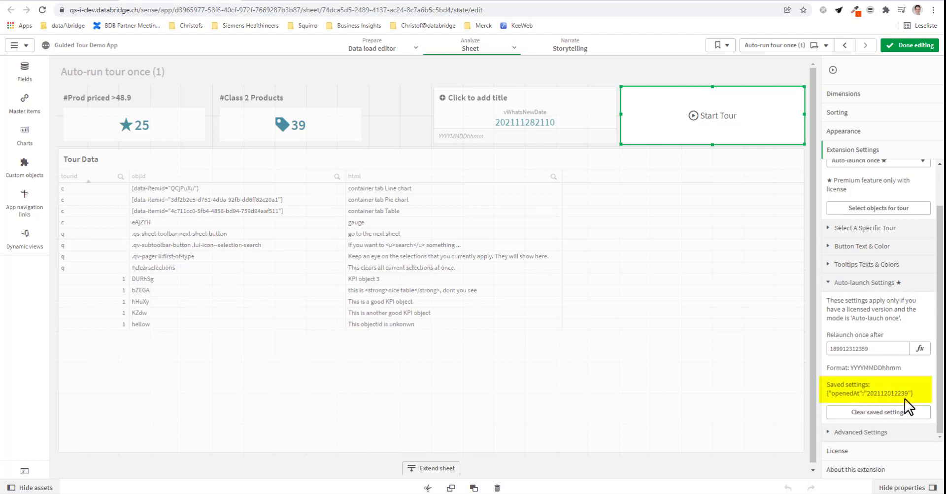
pyautogui.click(882, 413)
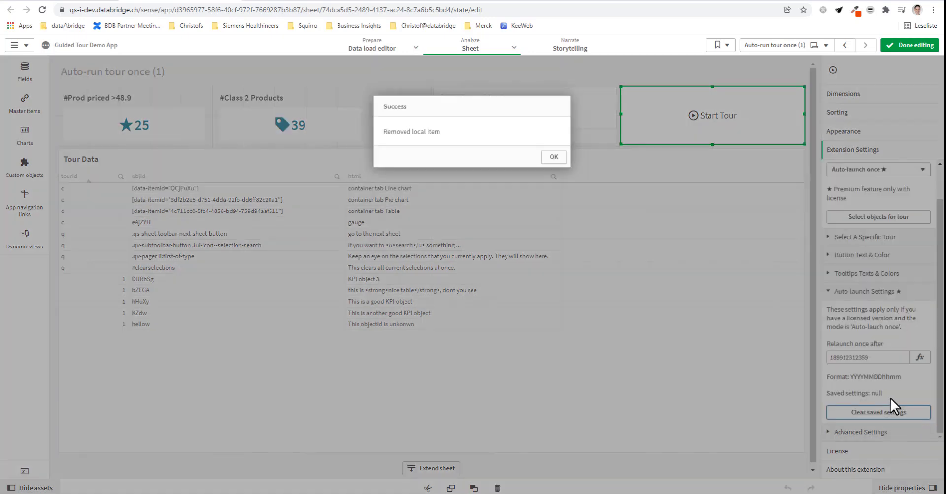
pyautogui.click(553, 156)
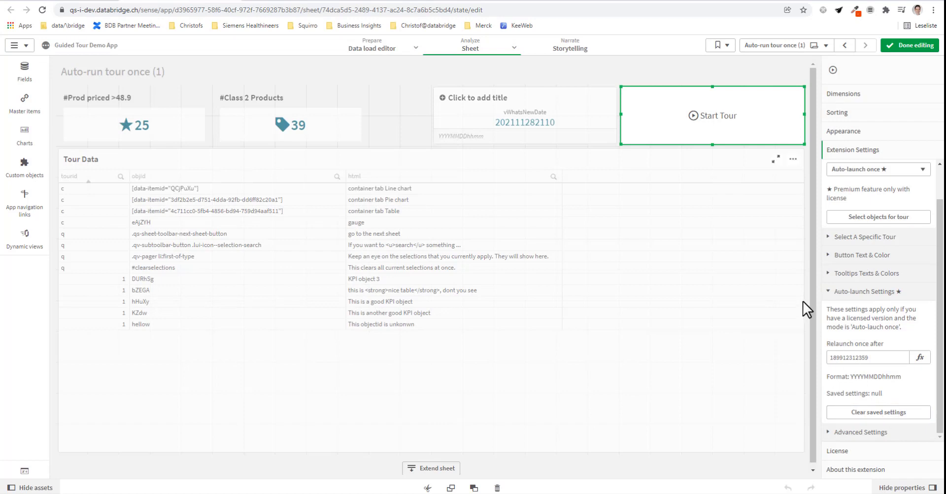
# Leave edit mode, close the auto-launched tour, then revisit the sheet and reload the page
pyautogui.click(904, 49)
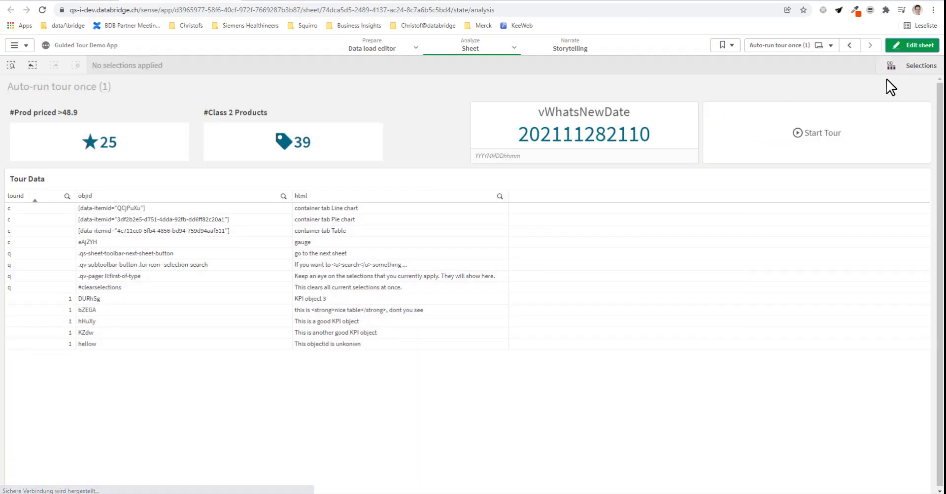
pyautogui.click(850, 47)
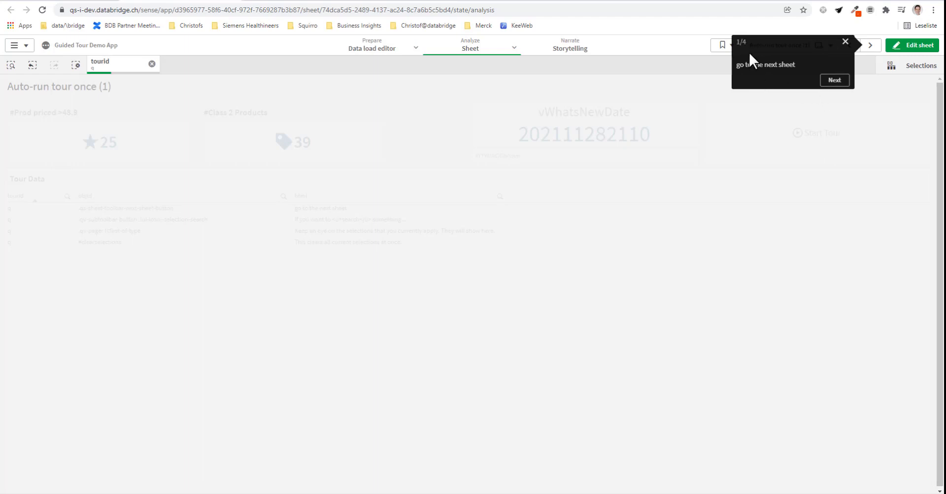
pyautogui.click(846, 42)
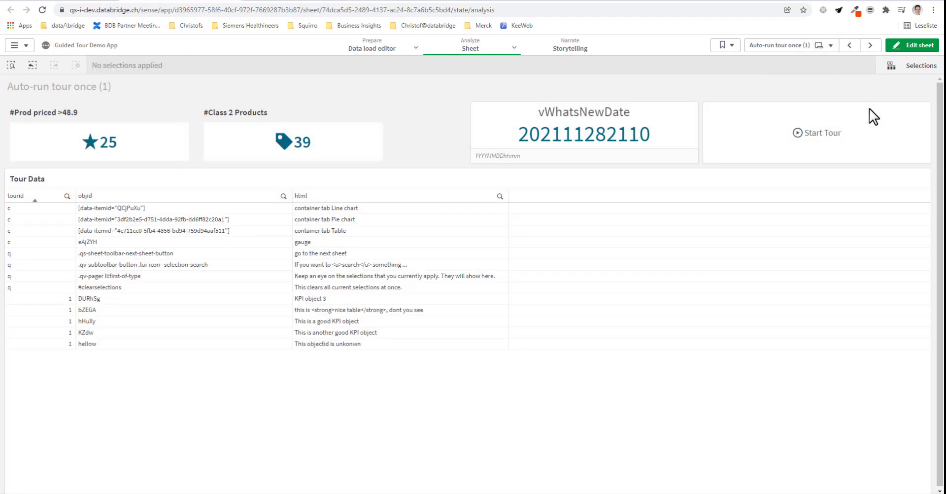
pyautogui.click(849, 49)
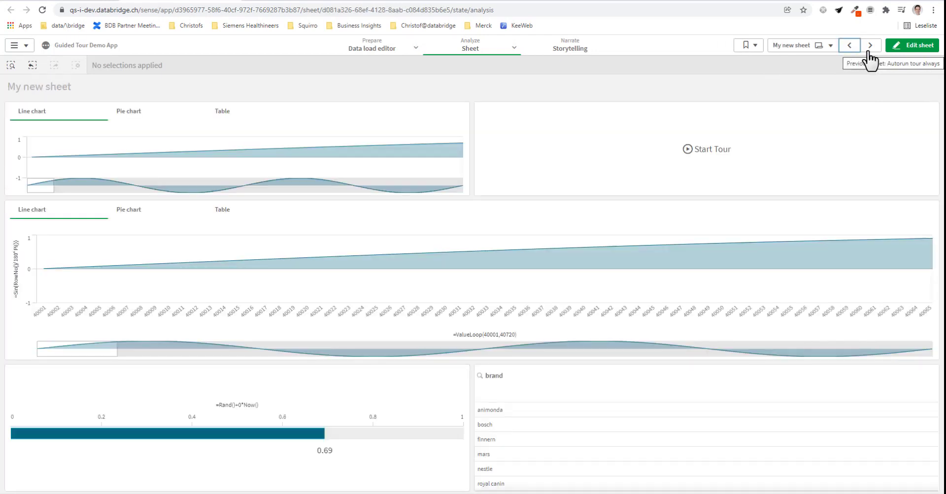
pyautogui.click(871, 47)
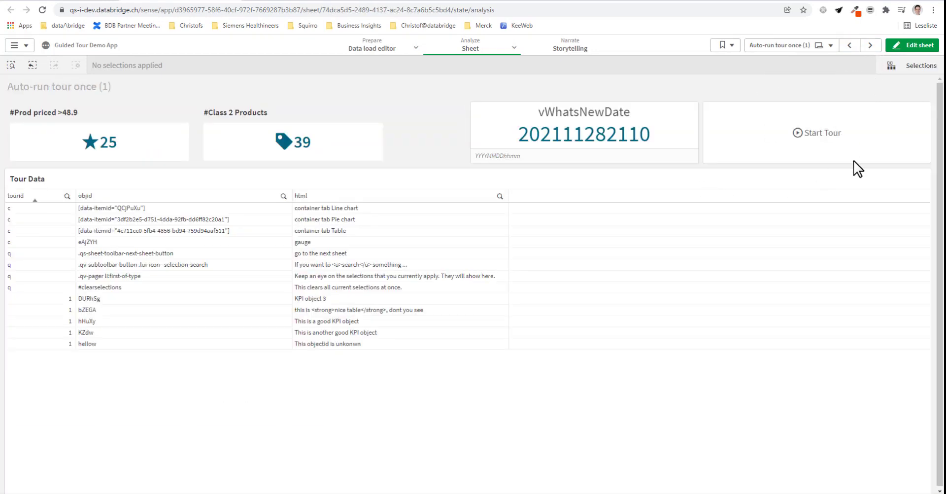
pyautogui.click(43, 10)
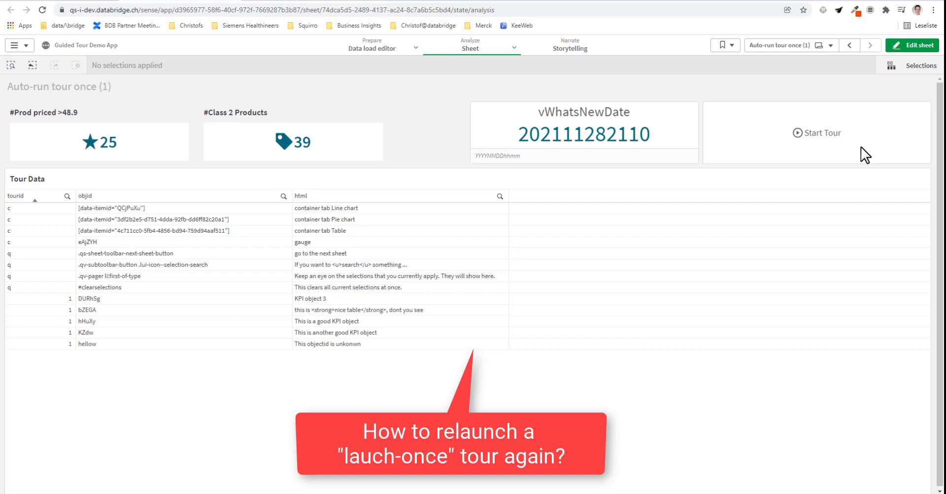
pyautogui.click(918, 45)
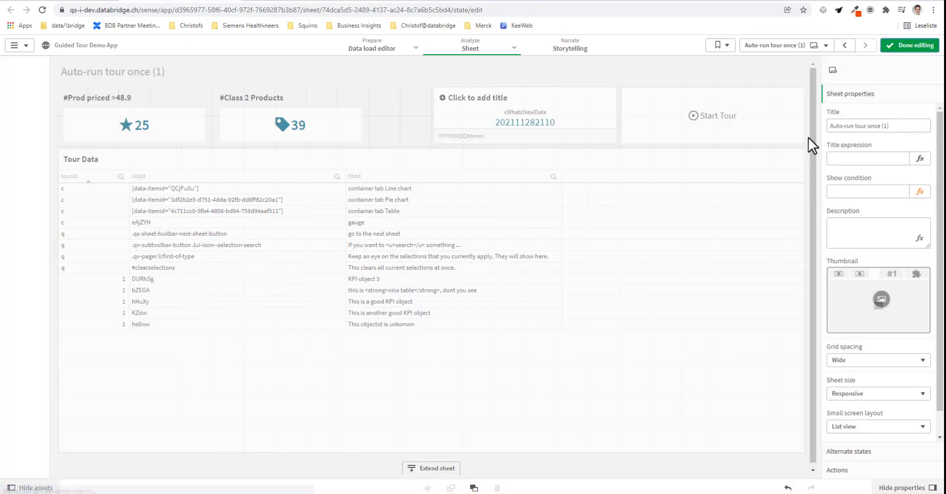
pyautogui.click(763, 138)
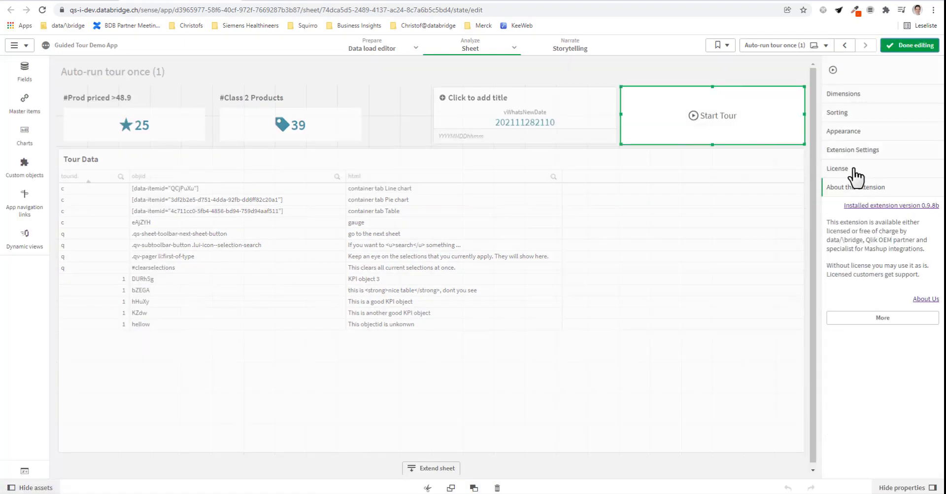
pyautogui.click(849, 169)
pyautogui.click(854, 150)
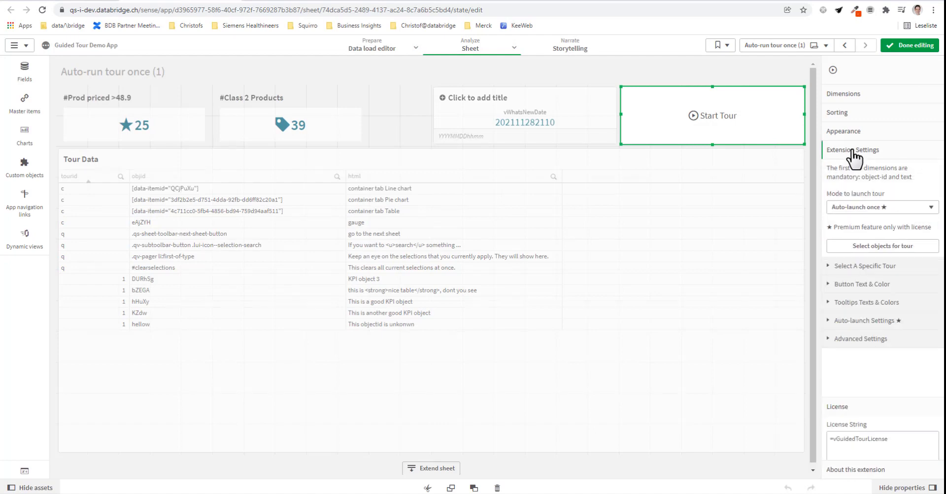
pyautogui.click(860, 321)
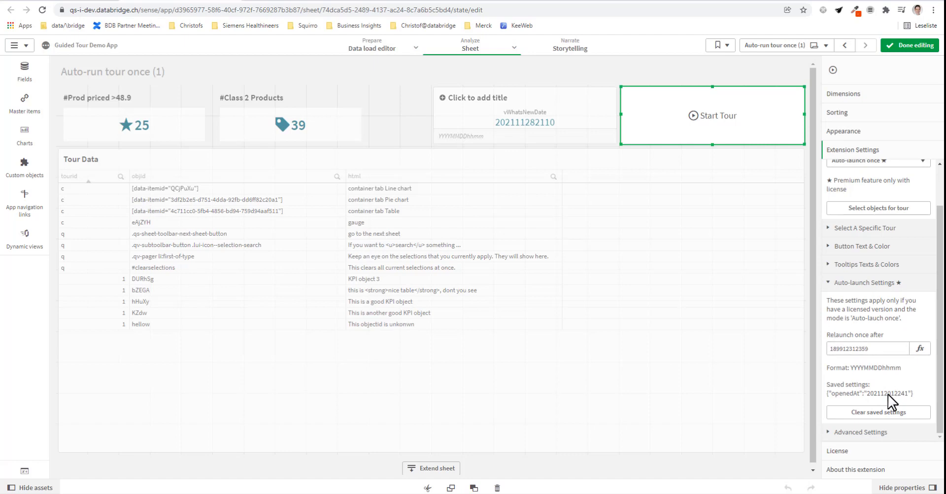
pyautogui.moveTo(883, 349); pyautogui.dragTo(796, 350)
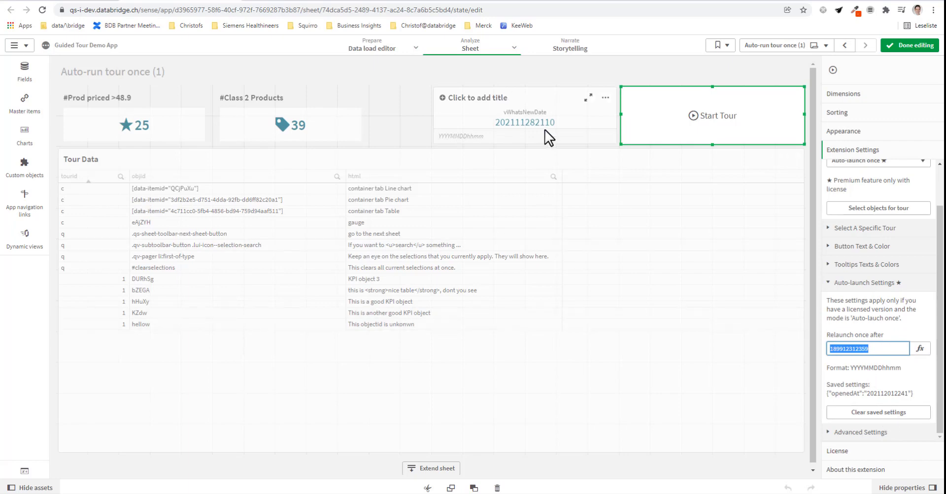
# Uncomment line 28, LET vWhatsNewDate with format 'YYYYMMDDhhmm', in the load script
pyautogui.click(389, 46)
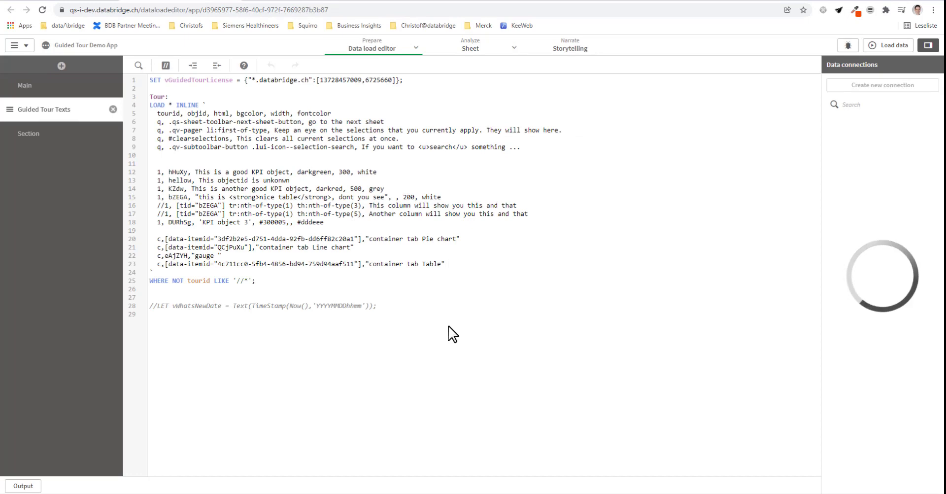
pyautogui.click(168, 306)
pyautogui.hotkey('ctrl', 'k')
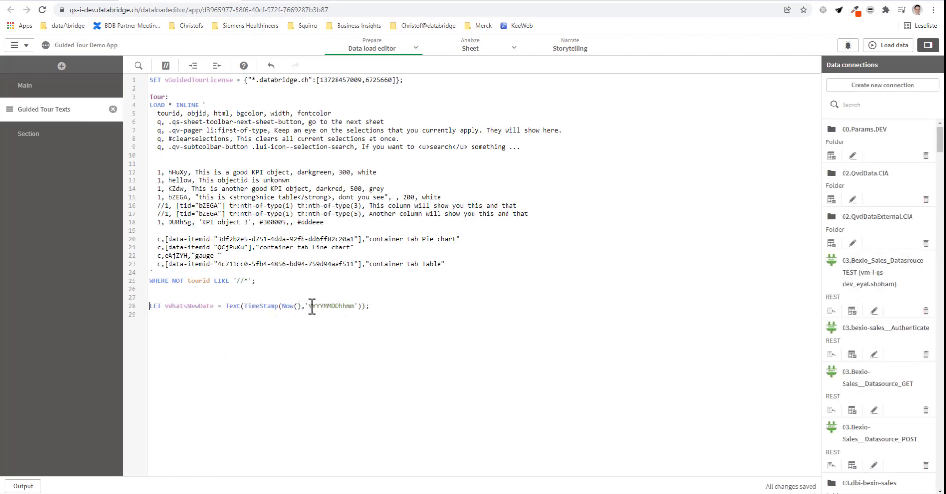
pyautogui.moveTo(310, 307); pyautogui.dragTo(333, 308)
pyautogui.click(339, 307)
pyautogui.click(386, 306)
pyautogui.click(889, 45)
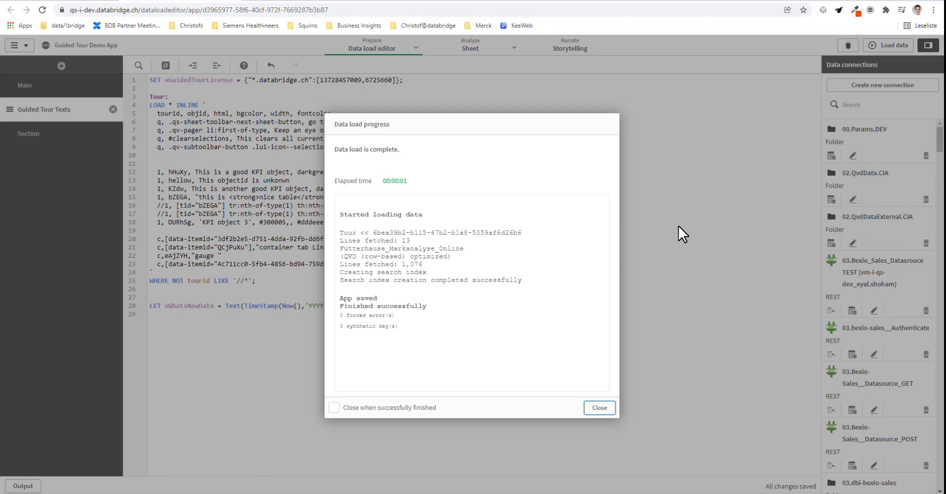
pyautogui.click(600, 408)
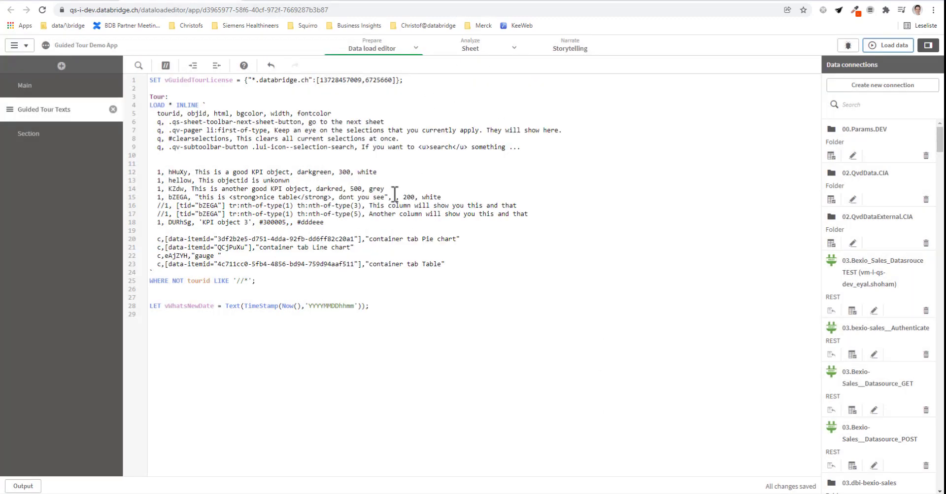
pyautogui.click(466, 46)
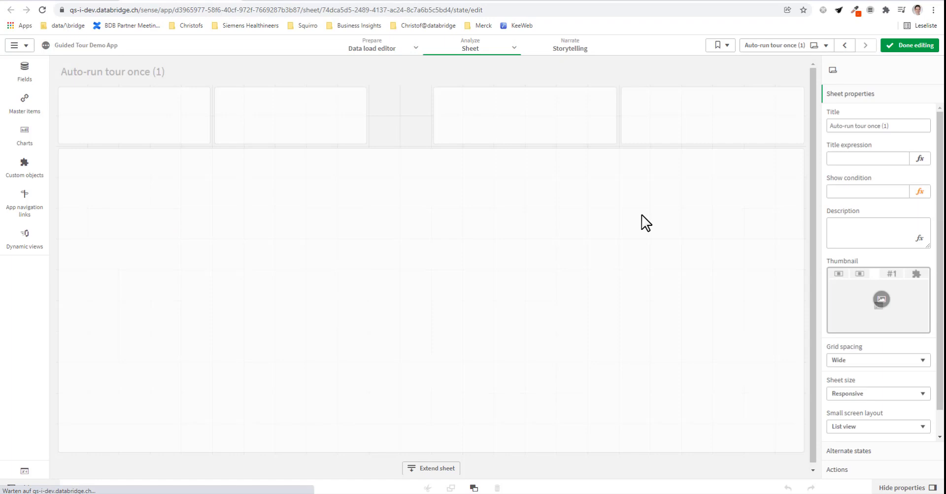
pyautogui.click(639, 134)
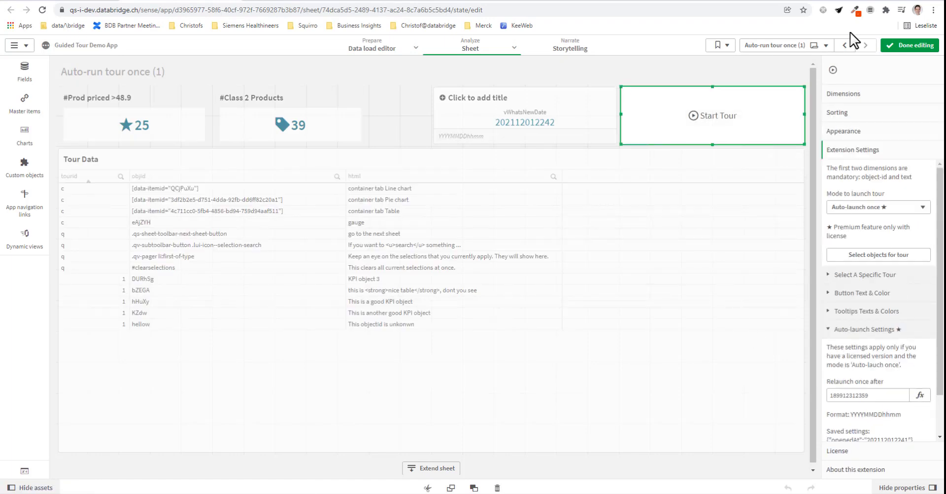
pyautogui.click(887, 395)
pyautogui.scroll(-1, 885, 396)
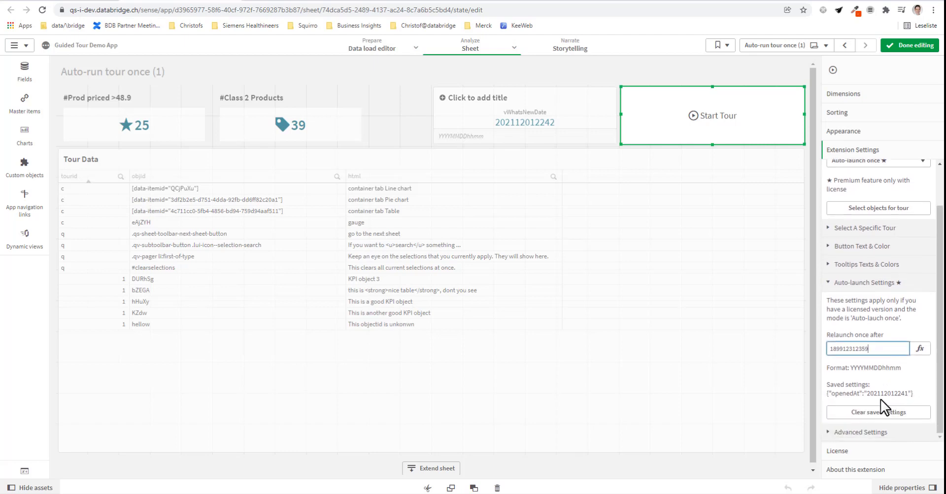
pyautogui.doubleClick(890, 348)
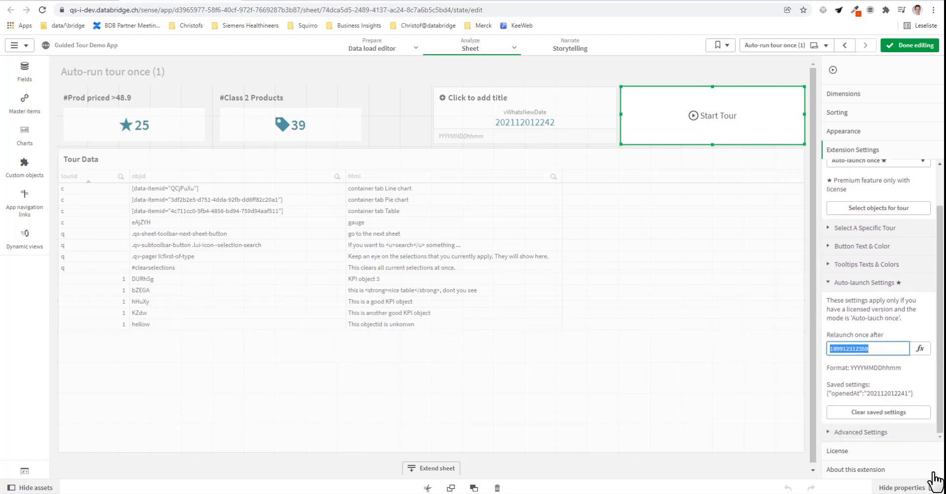
pyautogui.write('=vWhatsNewDate')
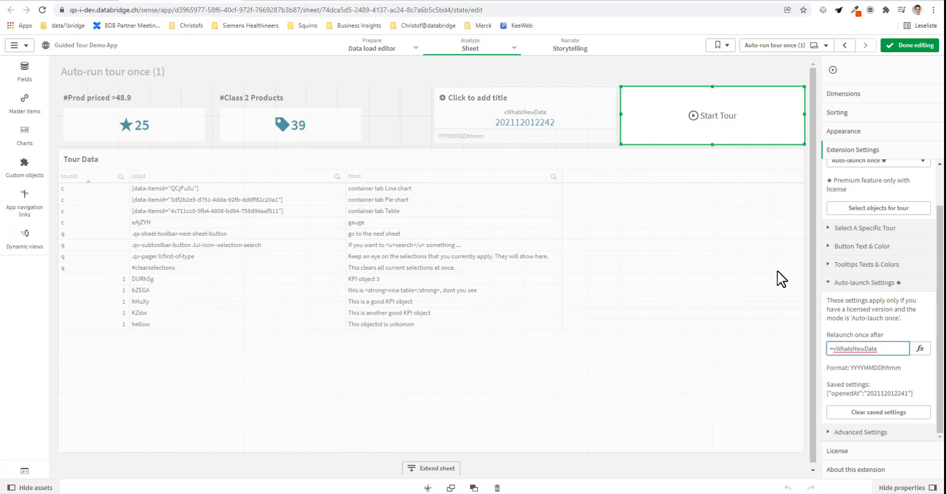
pyautogui.press('Tab')
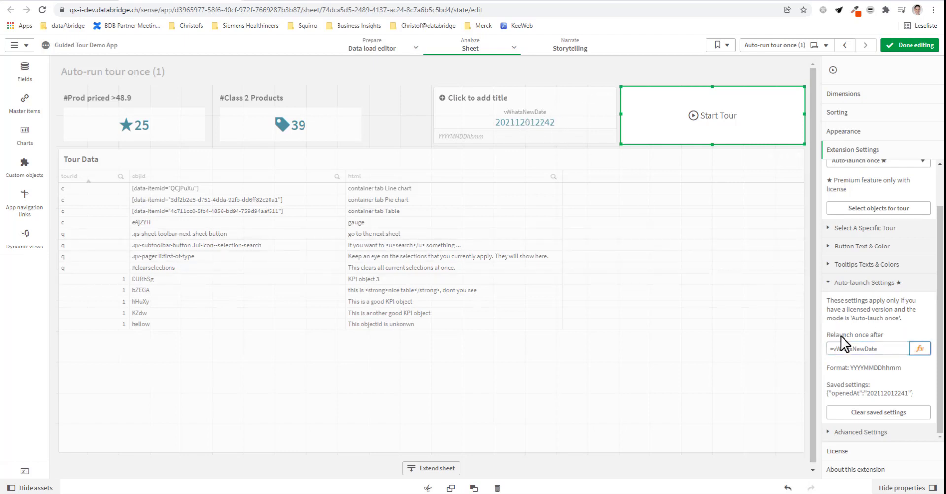
# Exit edit mode and go to My new sheet and back to trigger the tour
pyautogui.click(913, 45)
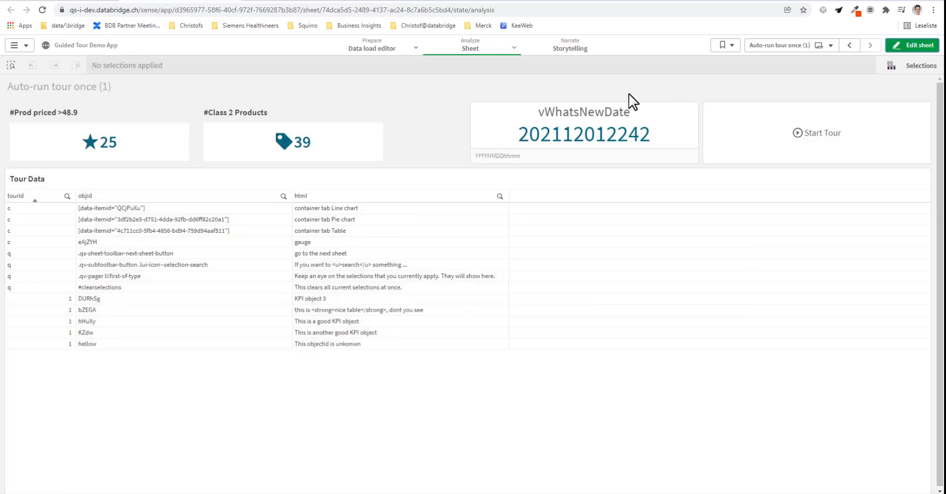
pyautogui.click(870, 45)
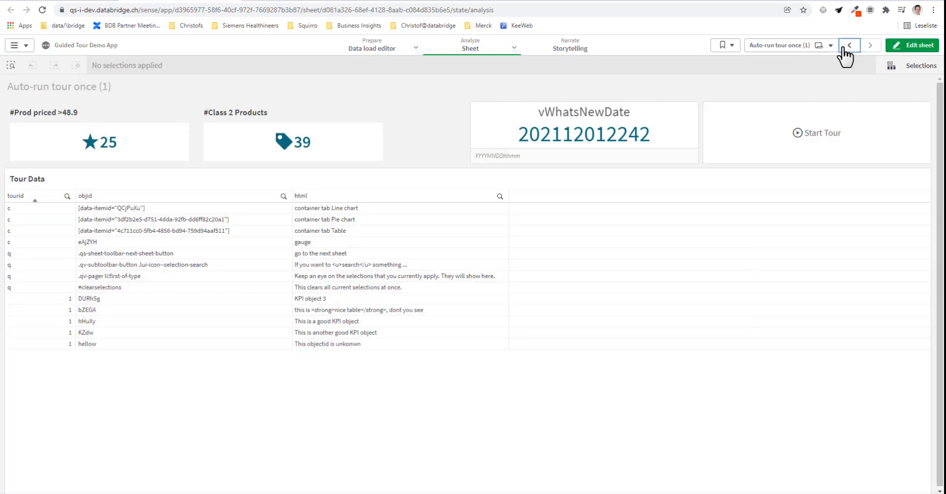
pyautogui.click(870, 45)
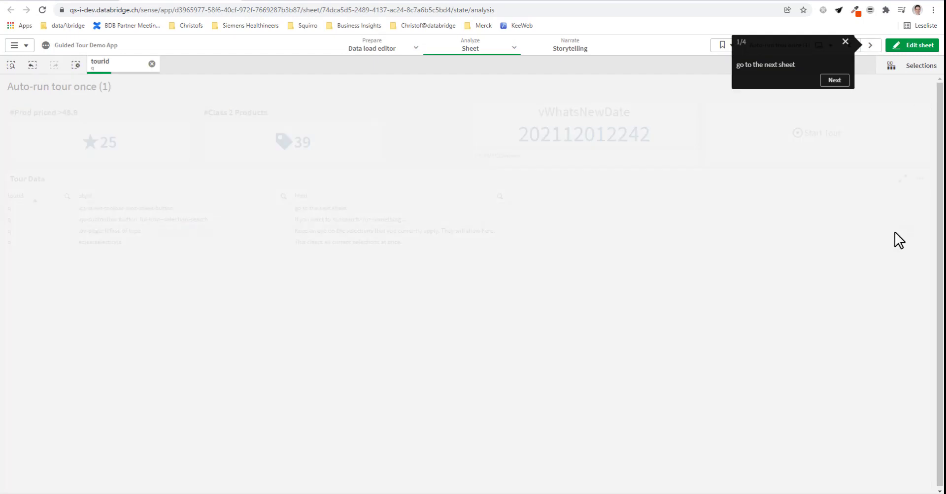
# Advance the tour to step two, close it, and confirm it stays closed after switching sheets
pyautogui.click(835, 80)
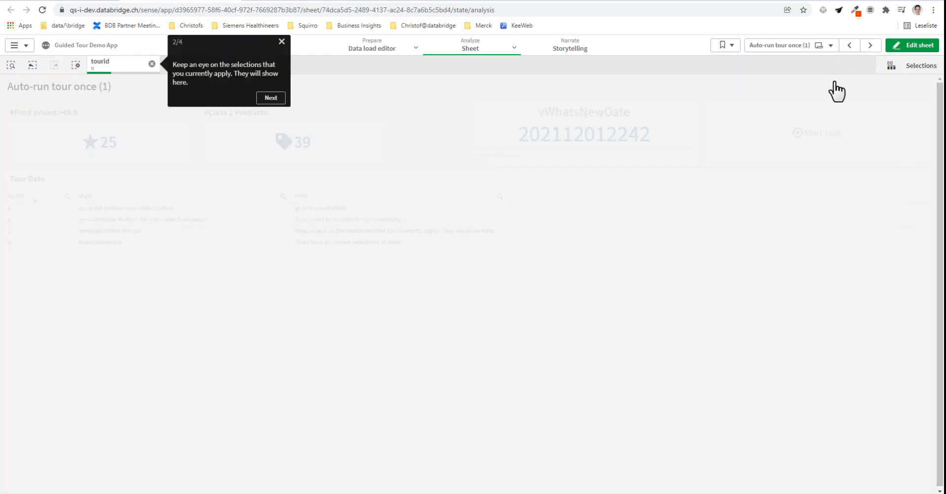
pyautogui.click(282, 43)
pyautogui.click(850, 47)
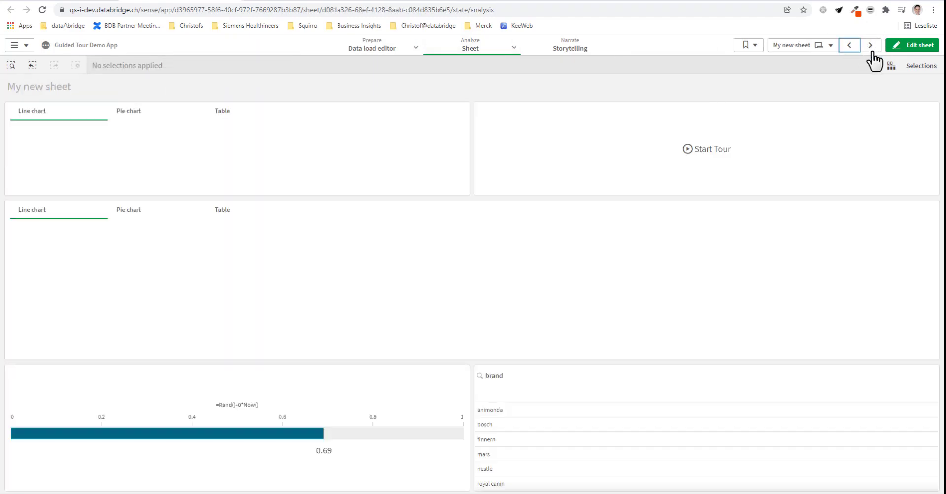
pyautogui.click(870, 47)
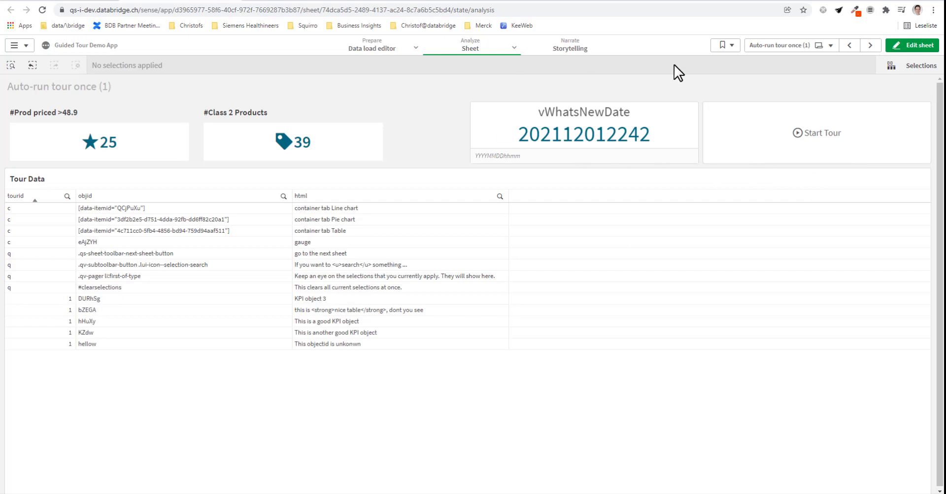
pyautogui.click(390, 57)
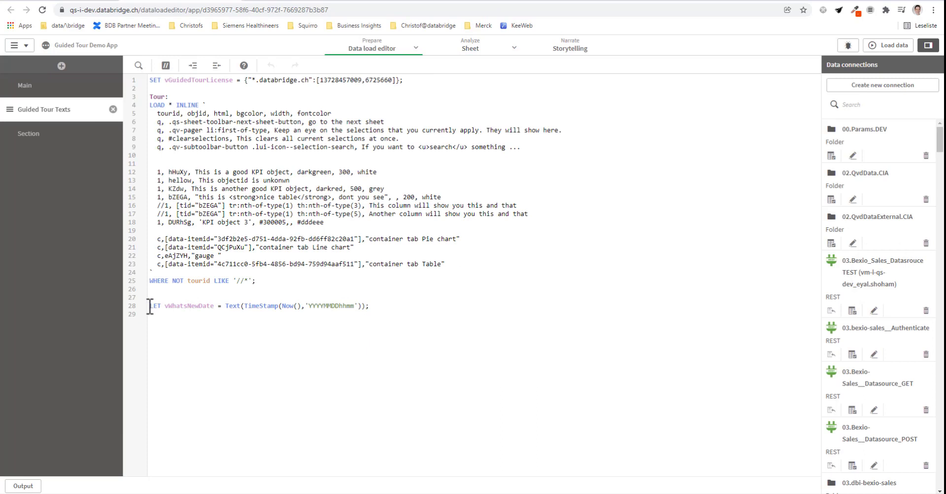
pyautogui.click(375, 306)
pyautogui.click(889, 45)
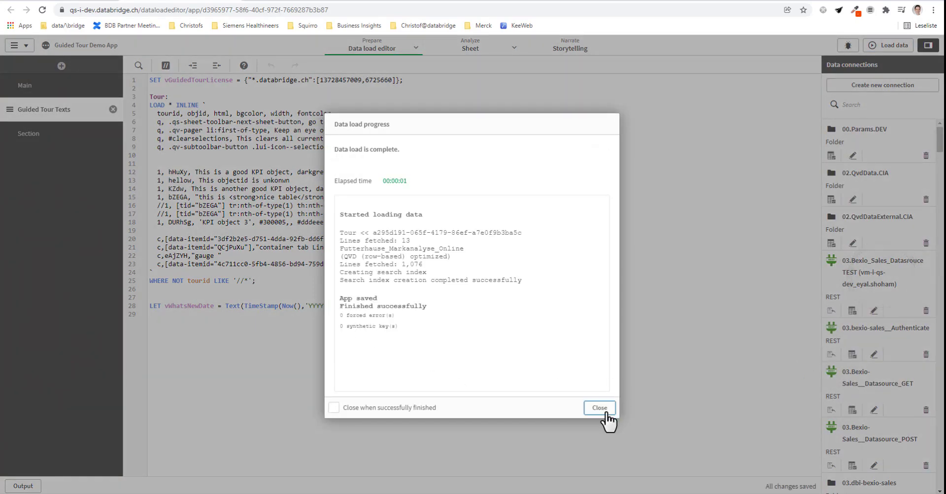
pyautogui.click(602, 411)
pyautogui.click(469, 50)
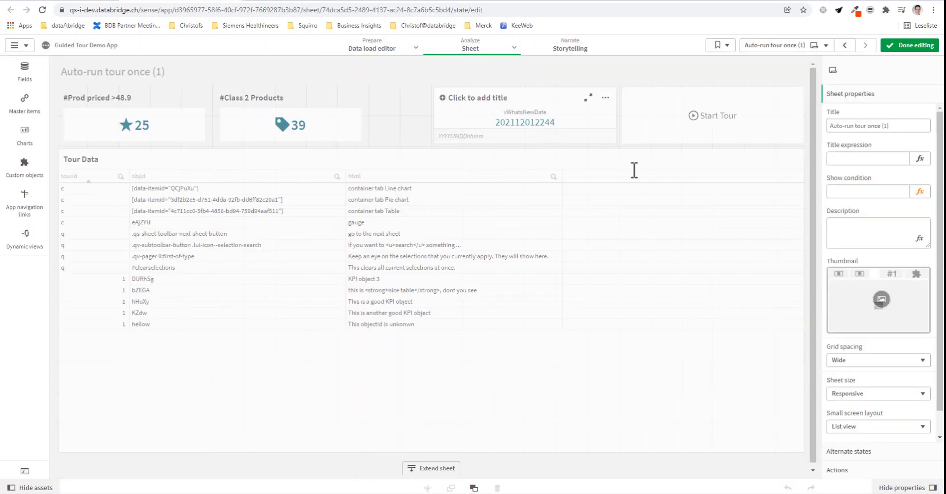
# Check the Start Tour's saved relaunch setting, then exit edit mode
pyautogui.click(666, 135)
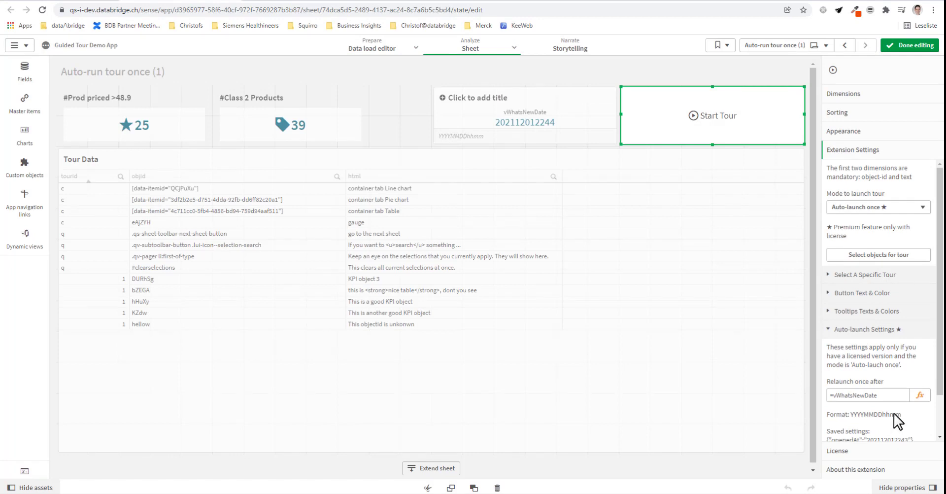
pyautogui.scroll(-1, 893, 413)
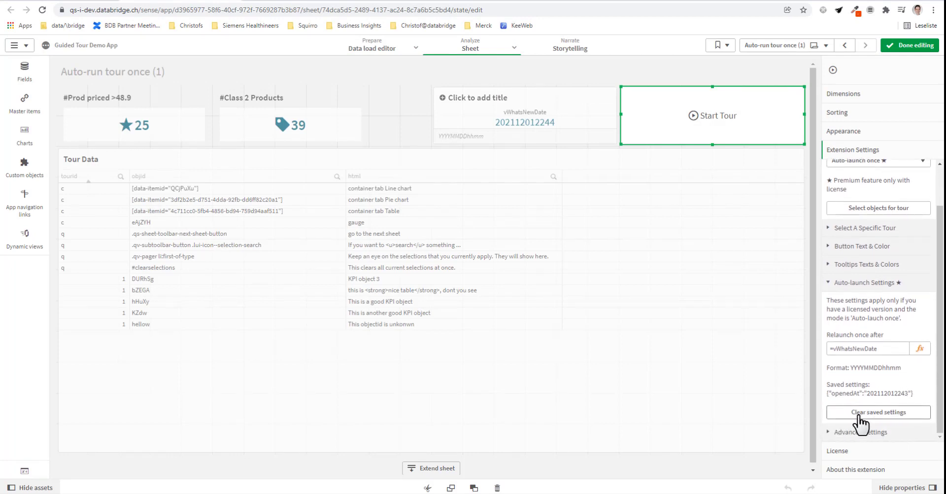
pyautogui.click(905, 45)
# Go to My new sheet and back so the tour relaunches, then advance and close it
pyautogui.click(850, 45)
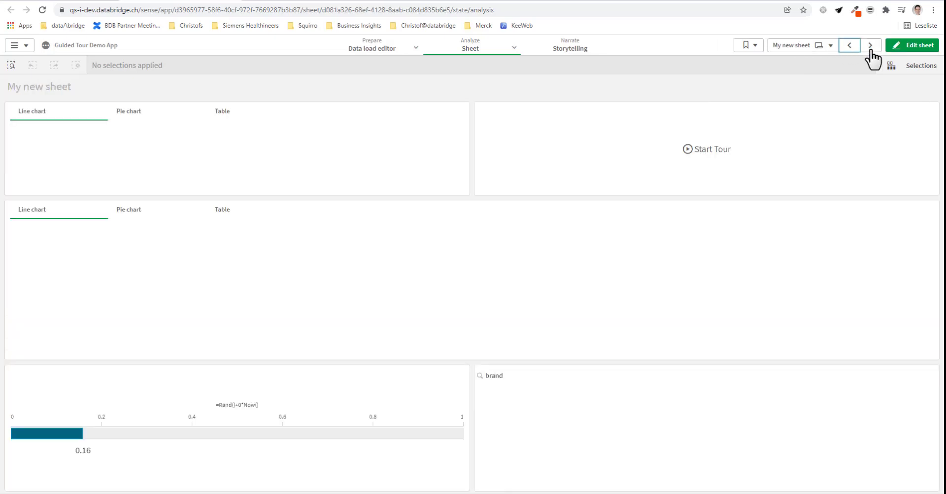
pyautogui.click(870, 47)
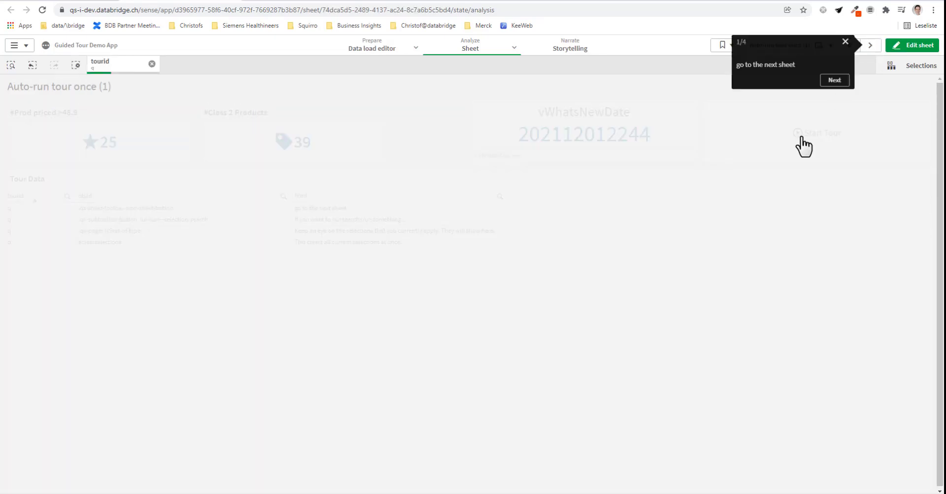
pyautogui.click(835, 81)
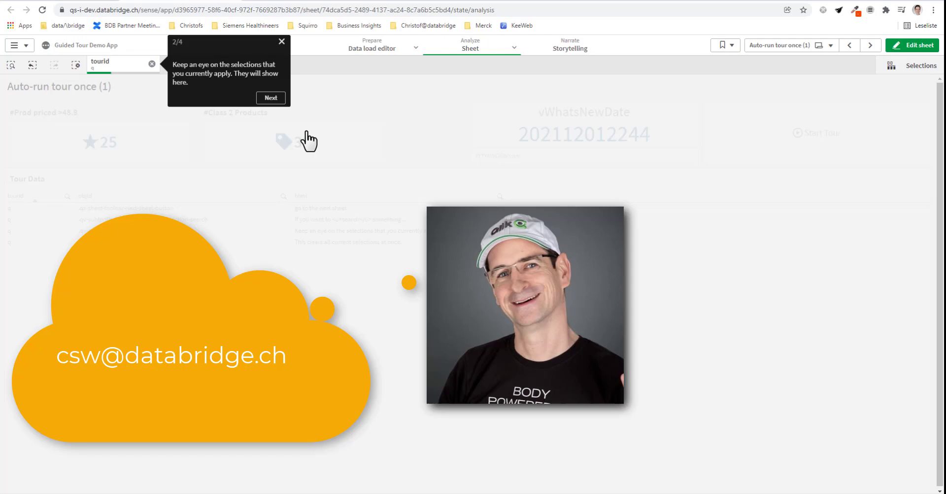
pyautogui.click(281, 41)
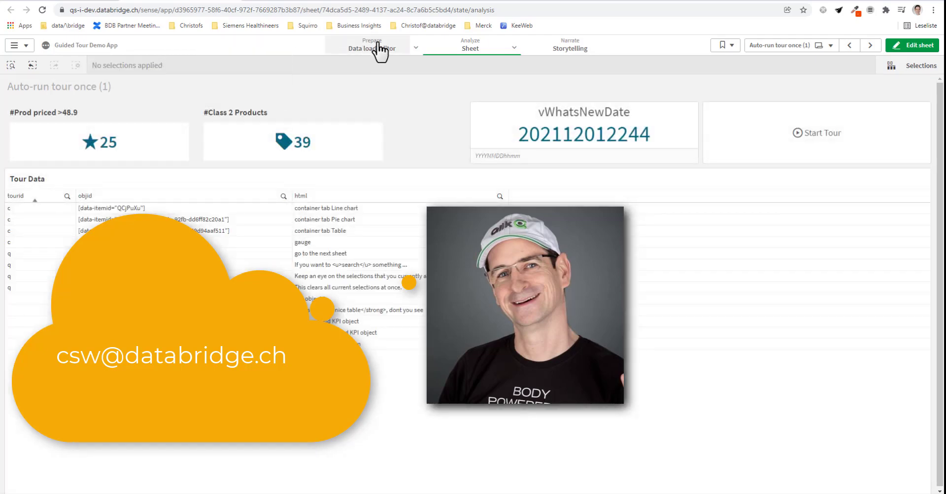